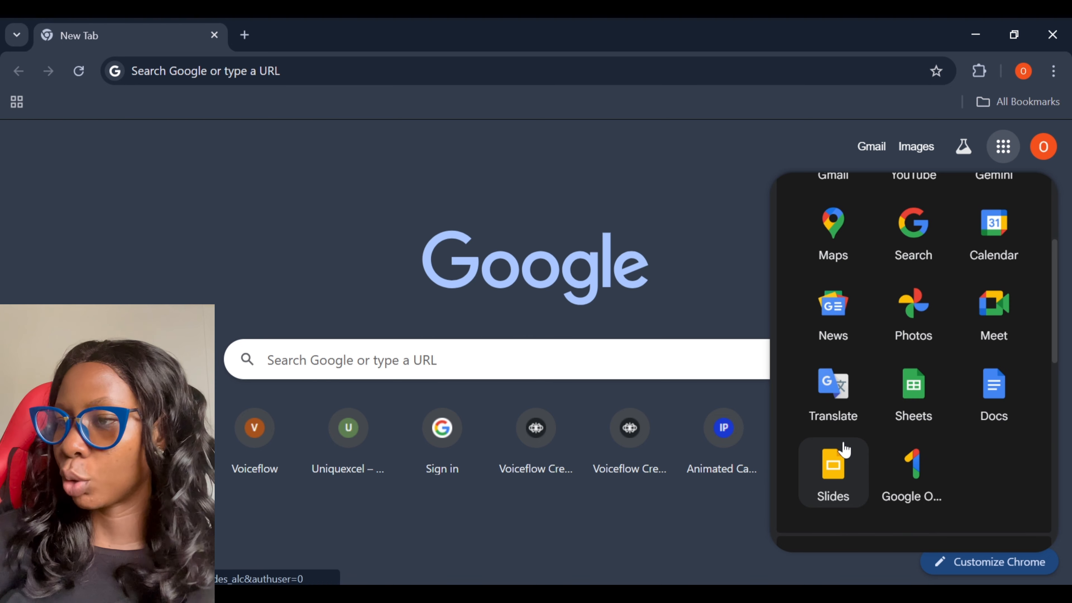
Step: Open Google Forms from the list of Google apps
scroll(840, 447, down, 5)
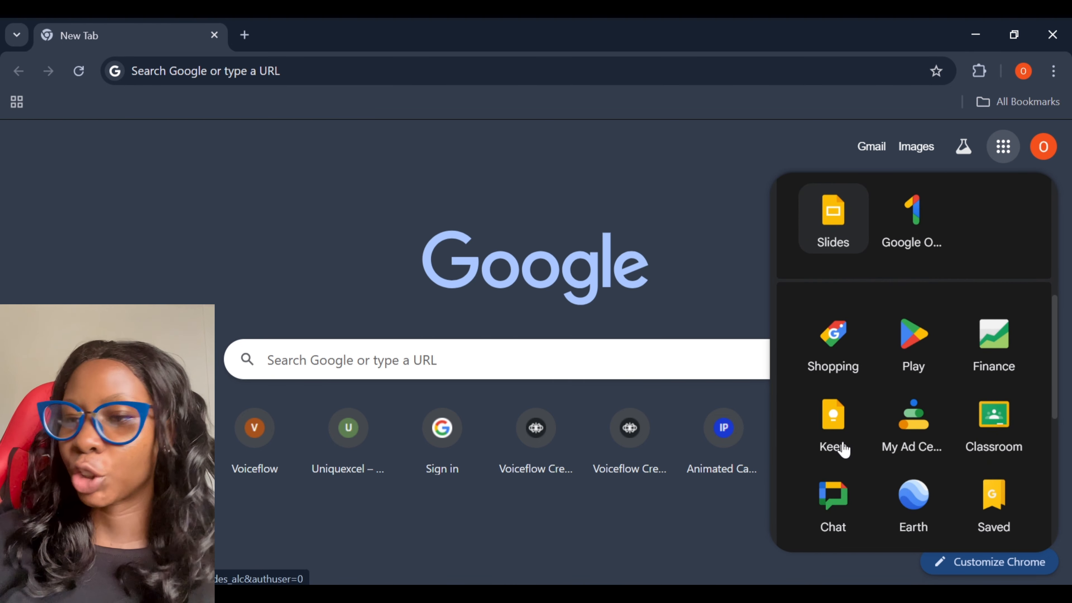
scroll(842, 449, down, 2)
scroll(843, 448, down, 3)
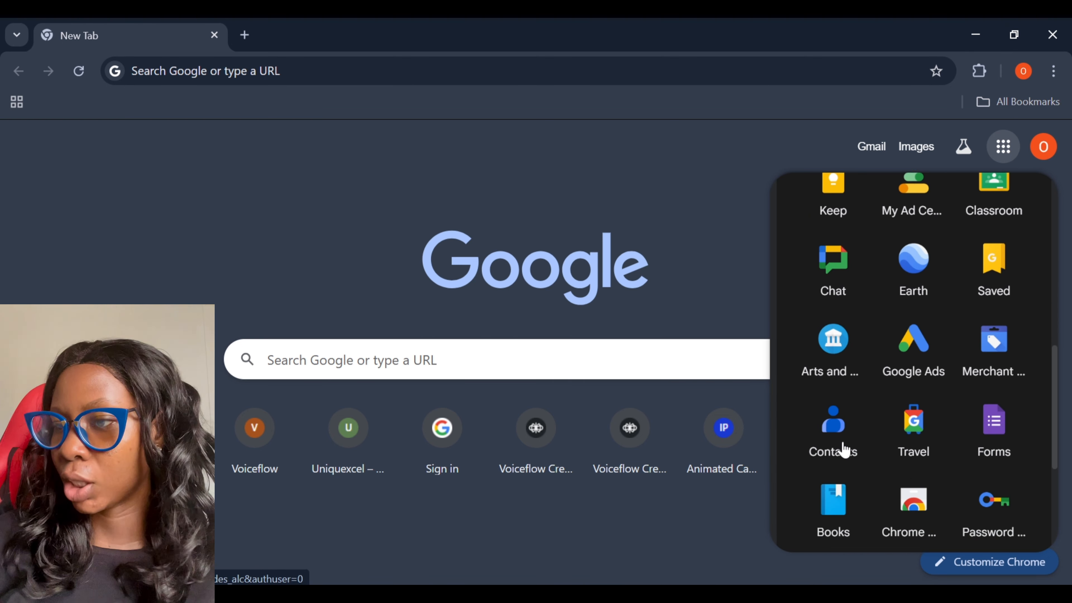
click(997, 454)
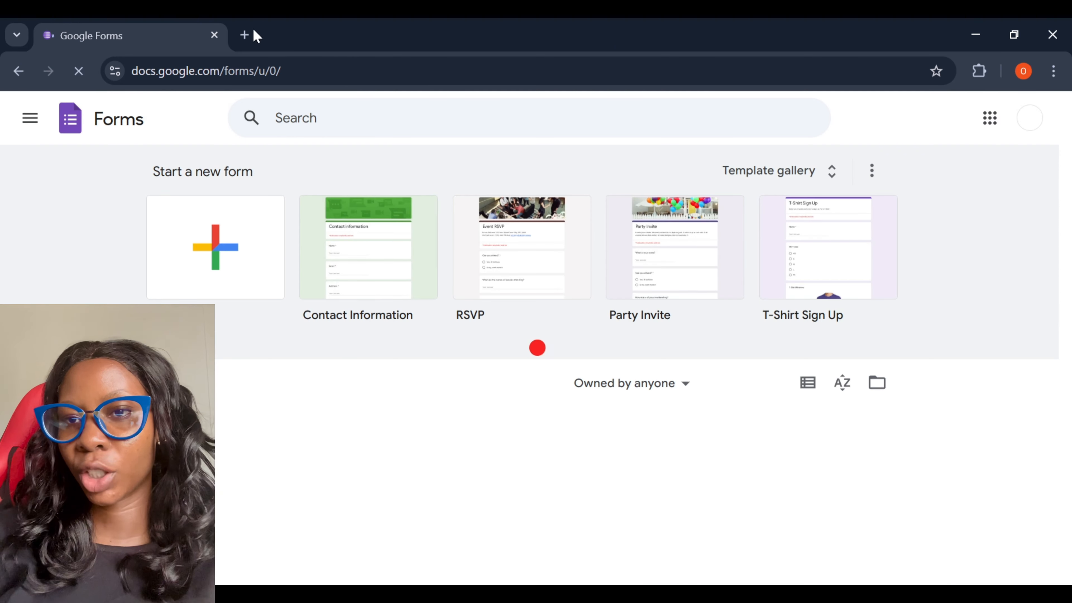
Step: Search the web for "google forms" in a new browser tab and open the Google Forms sign-in result
click(244, 35)
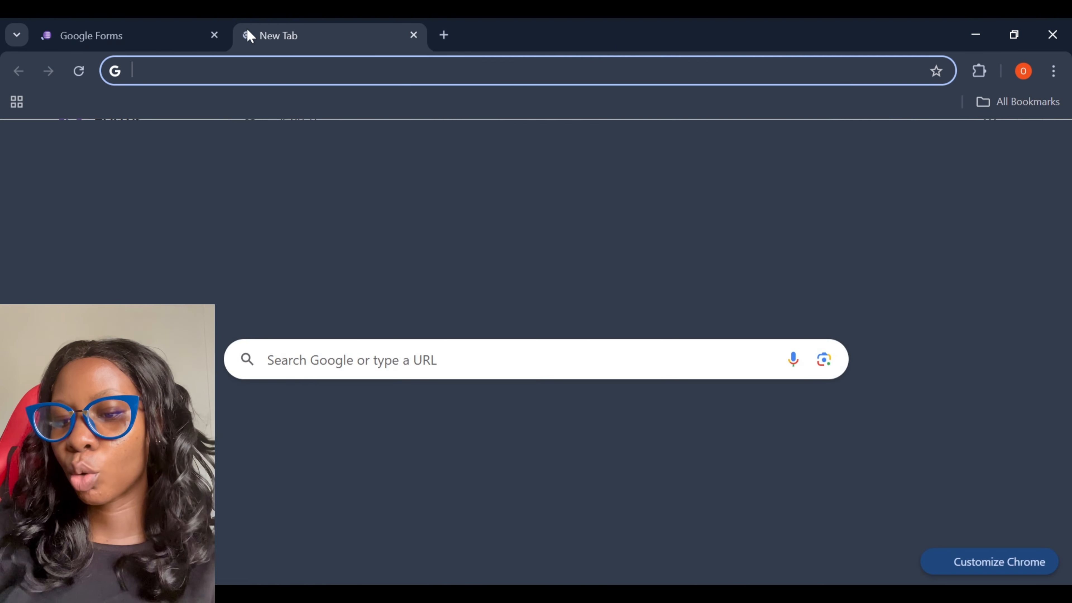
text(goo)
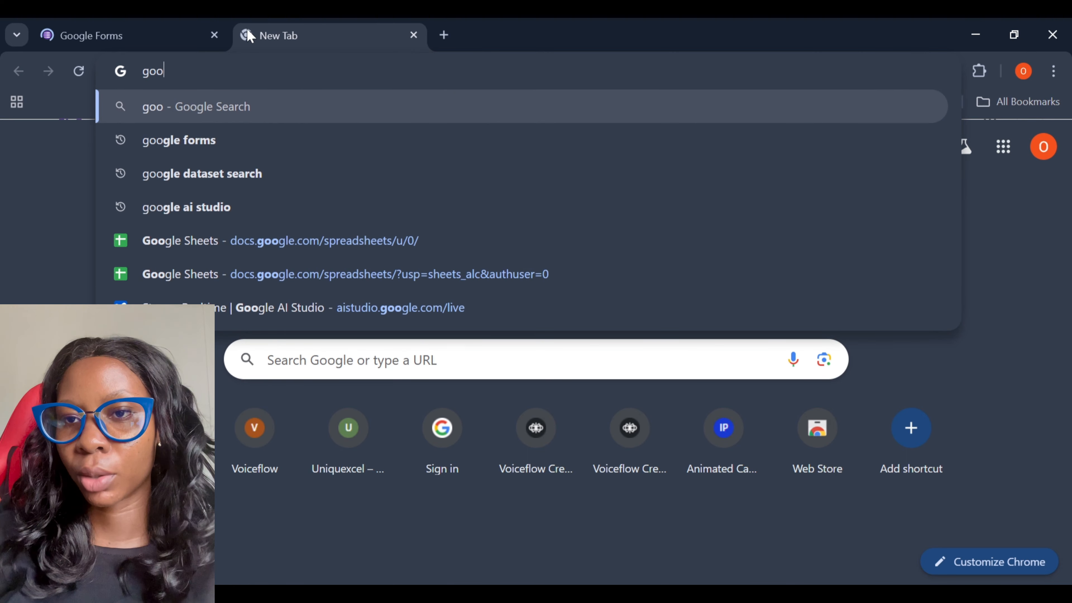
text(gle forms)
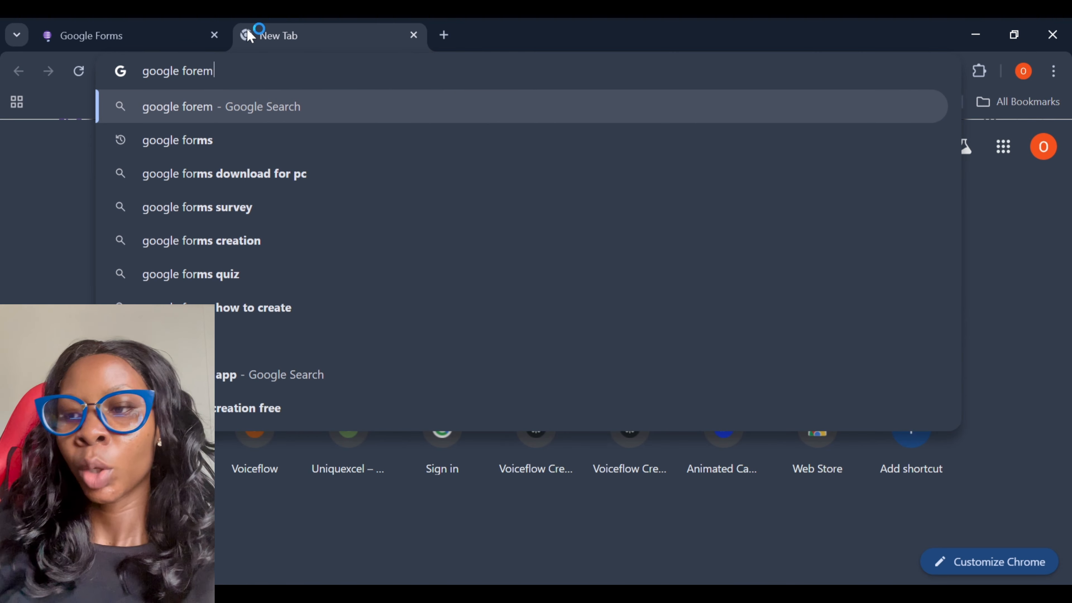
key(BackSpace)
key(BackSpace)
key(BackSpace)
text(rms)
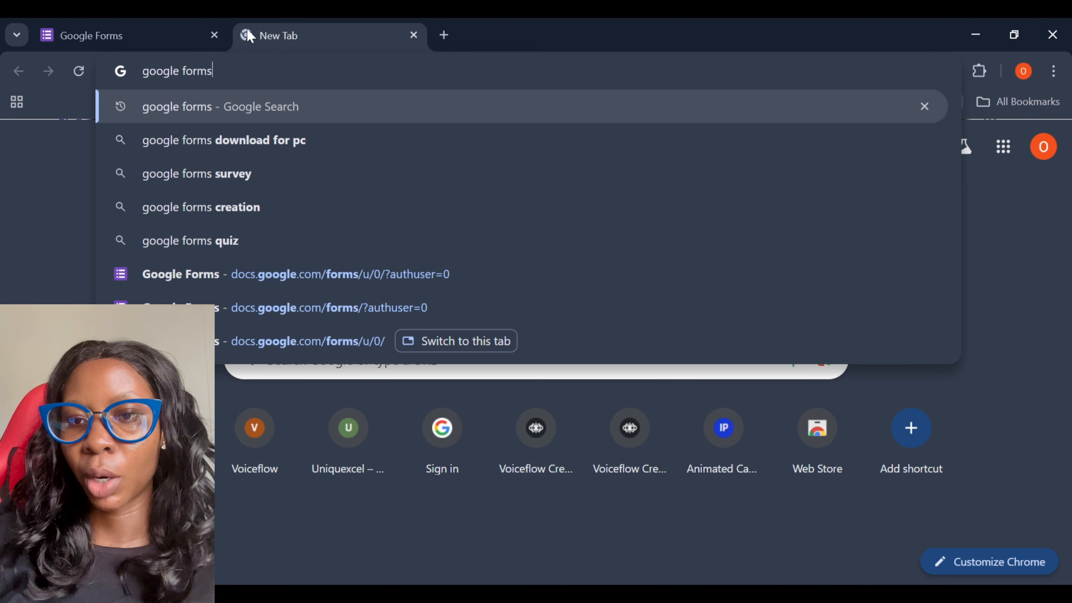
key(Return)
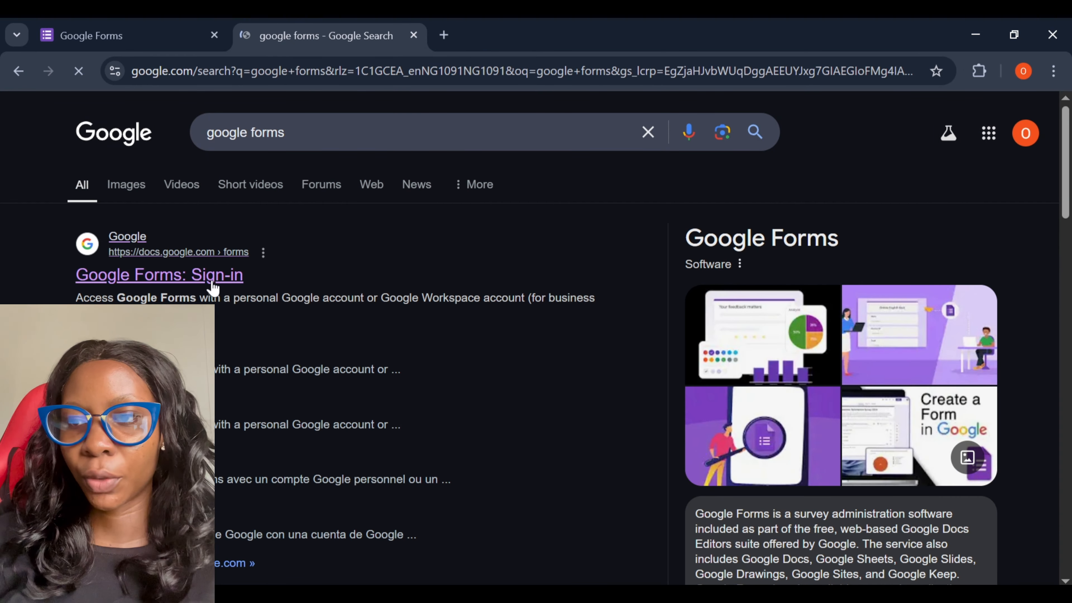
click(213, 282)
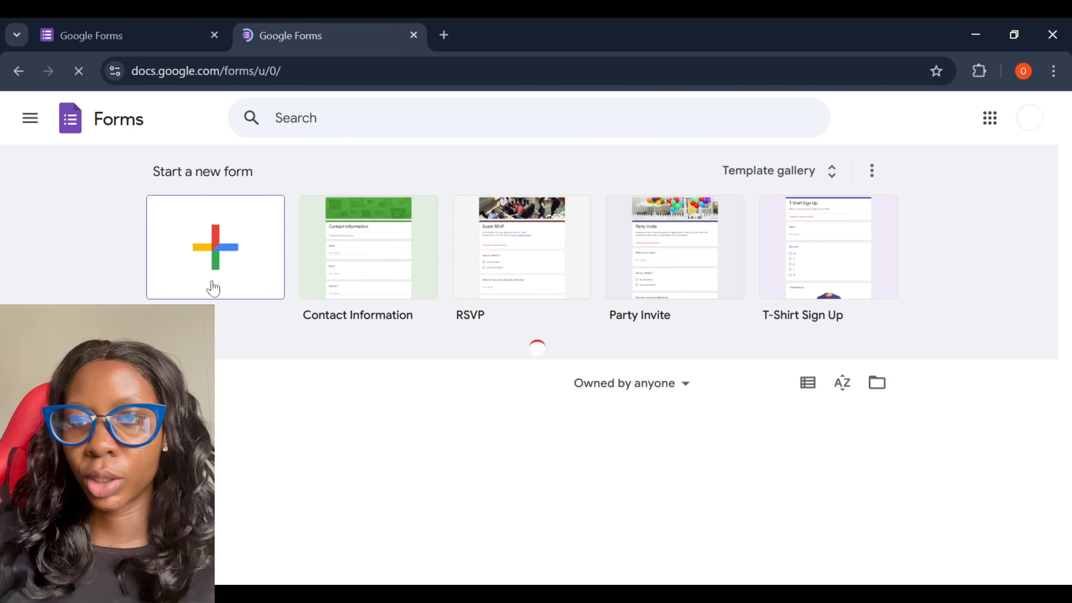
Step: Return to the first Google Forms page, create a blank form and title it "Training"
click(105, 24)
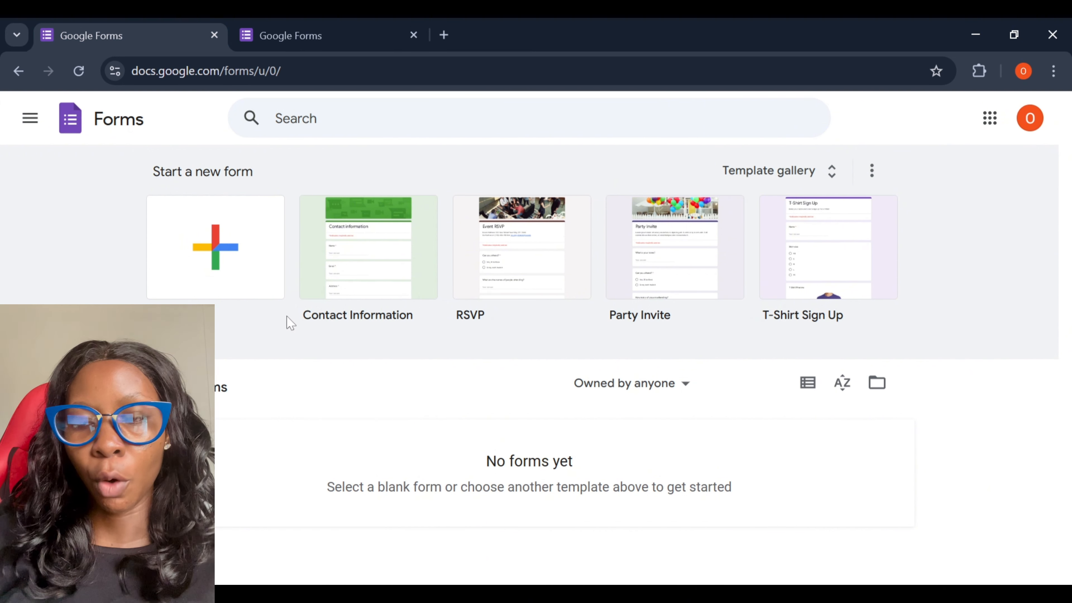
click(249, 263)
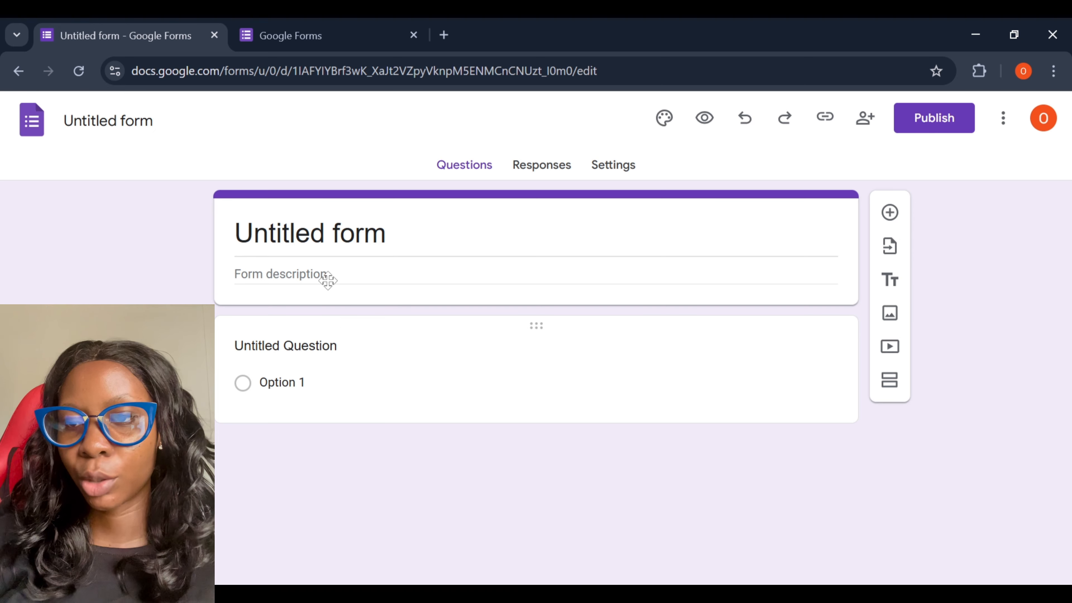
click(395, 234)
text(Tra)
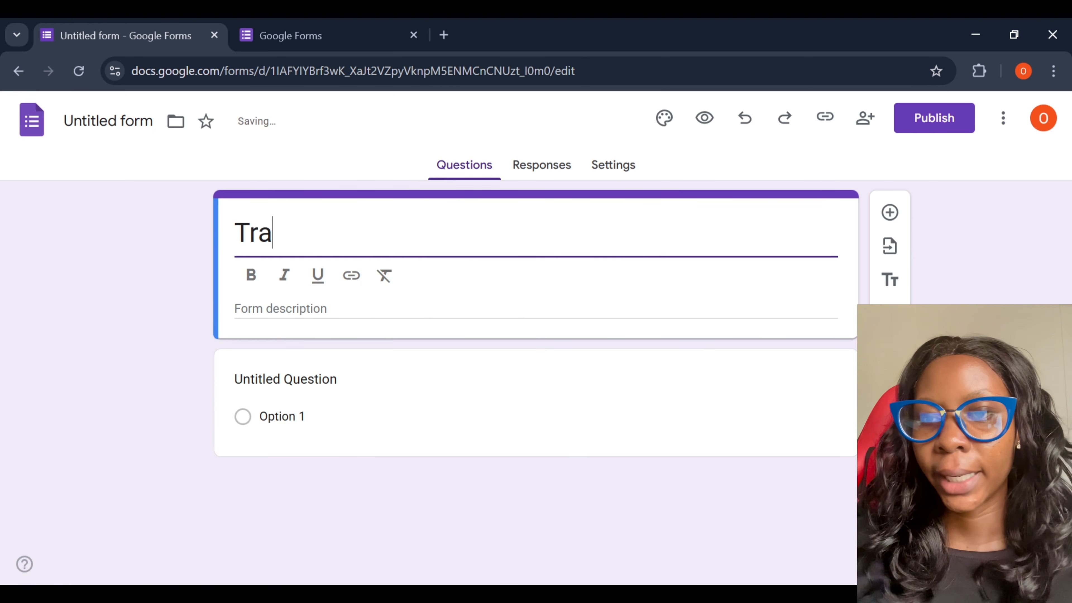
text(ining)
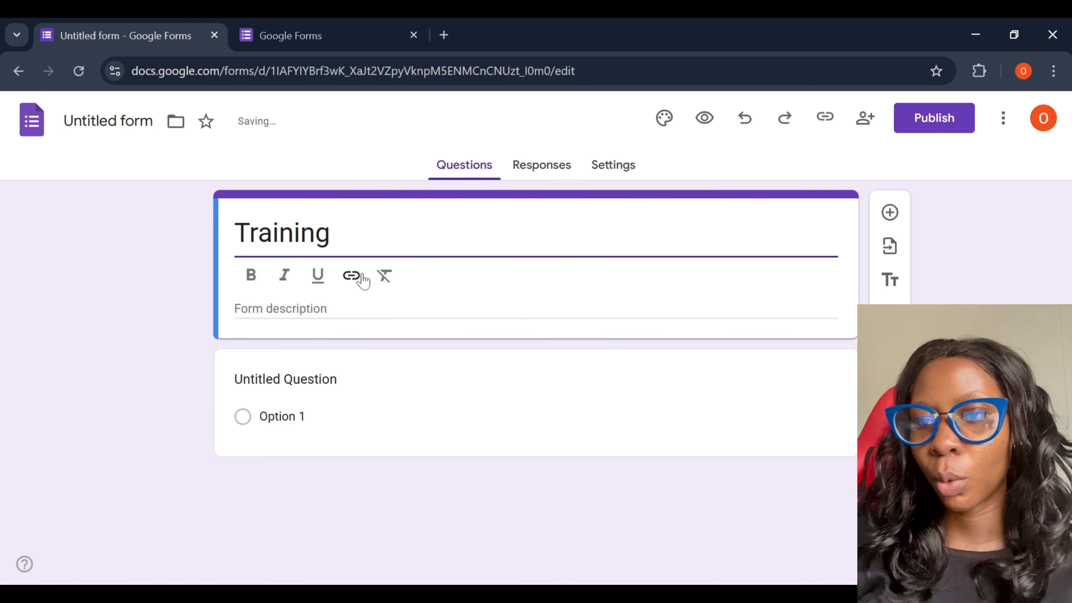
Step: Title the first question "Name" and add a second question titled "Email"
click(261, 309)
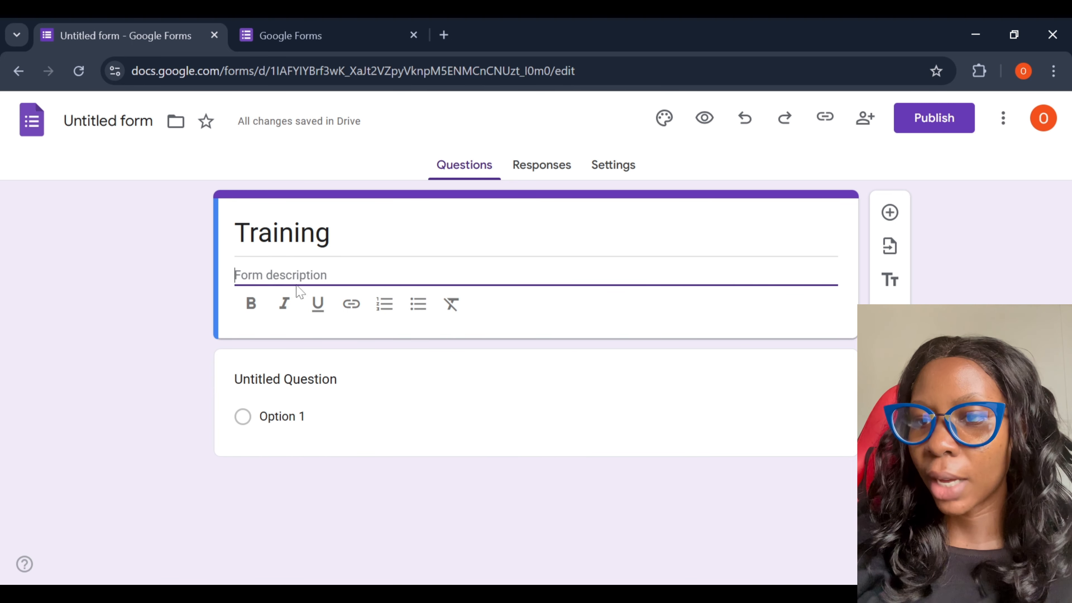
click(304, 402)
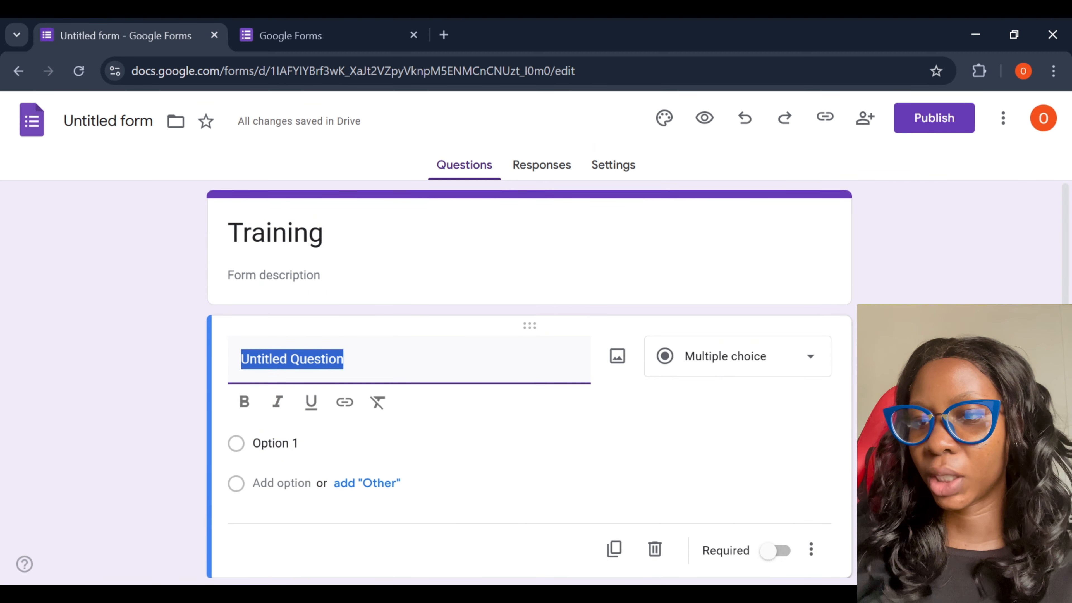
text(Nam)
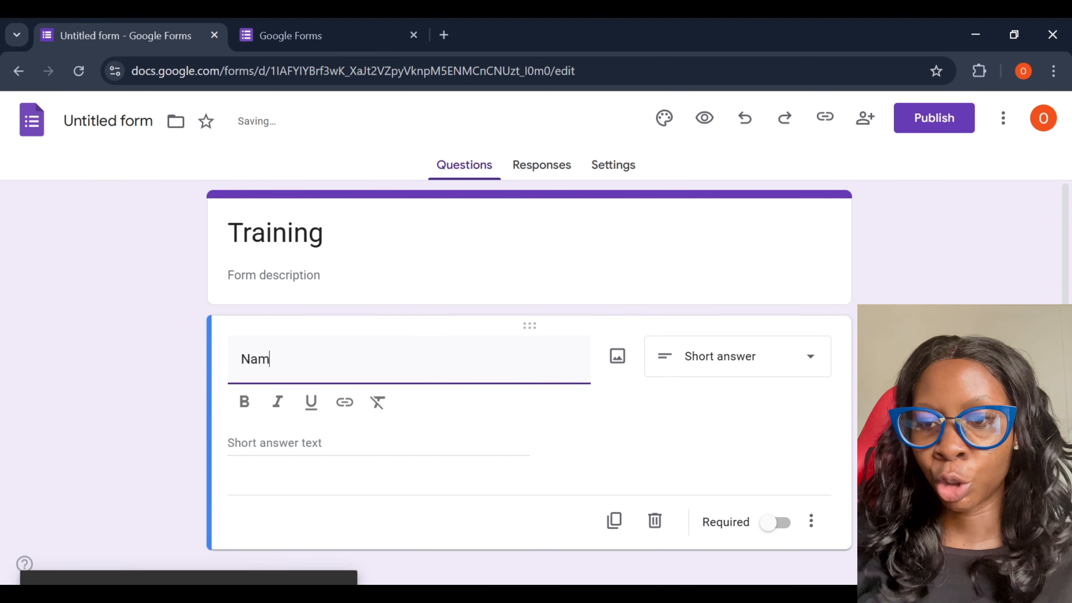
text(e)
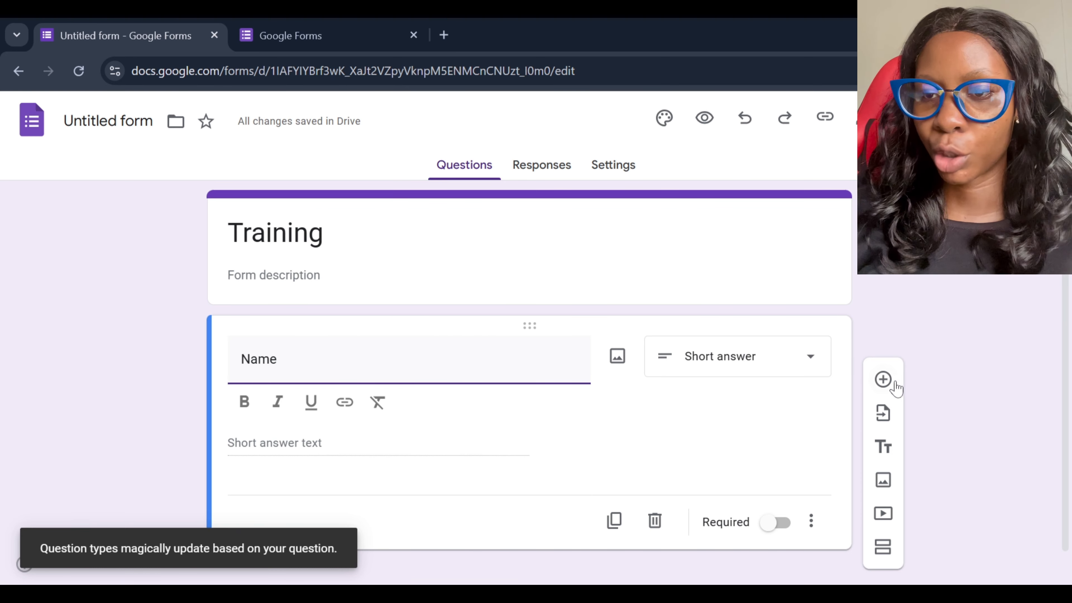
click(884, 380)
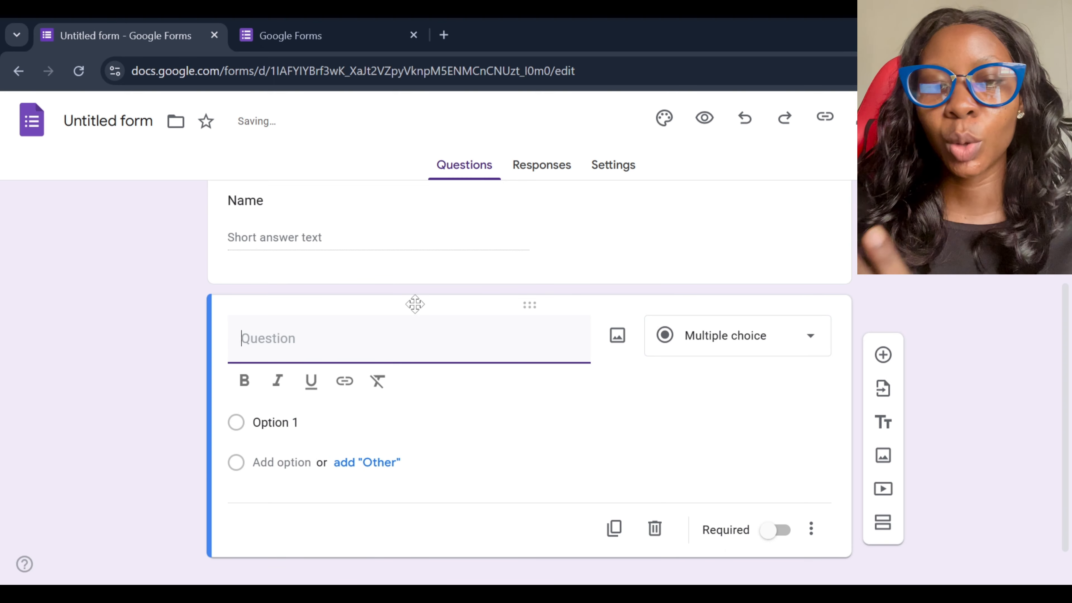
text(Email)
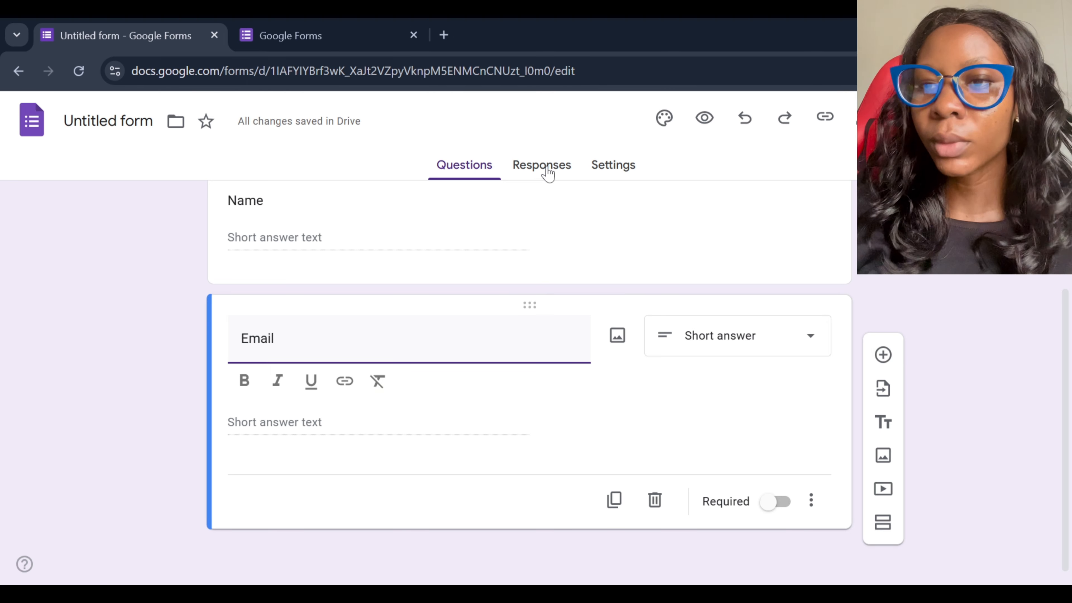
Step: Link the form's responses to a new spreadsheet named "Untitled form (Responses)"
click(553, 173)
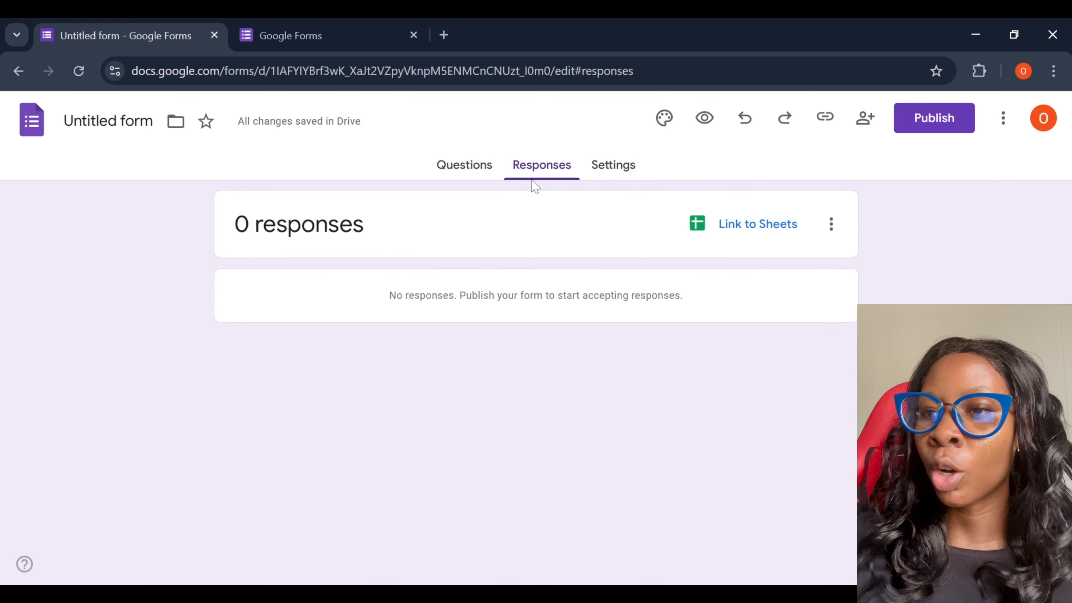
click(778, 236)
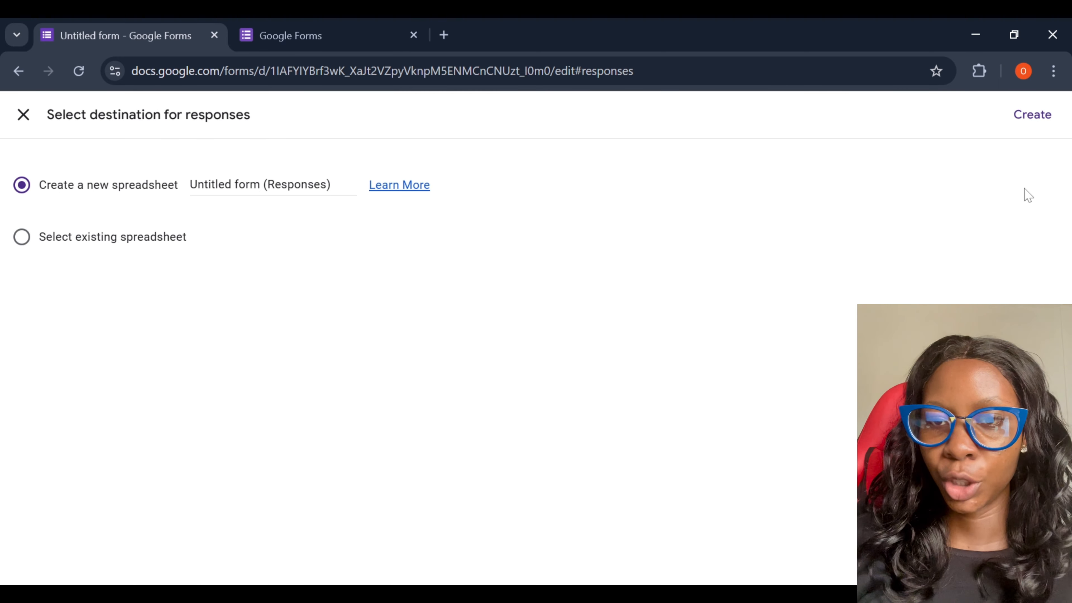
click(1023, 115)
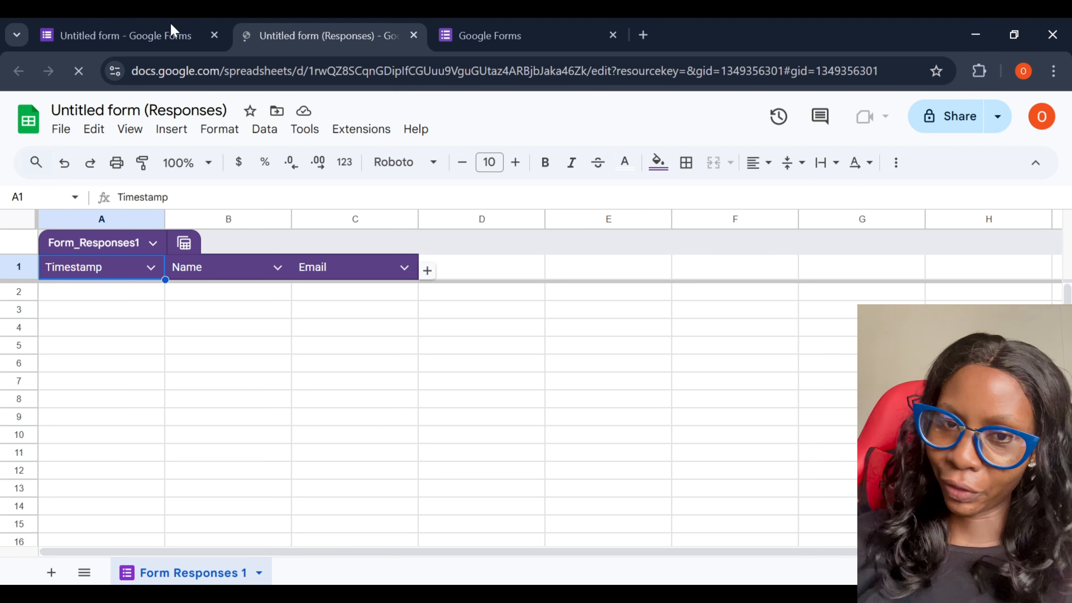
Step: Return to the form and publish it for anyone with the link, dismissing the response management tip
click(171, 33)
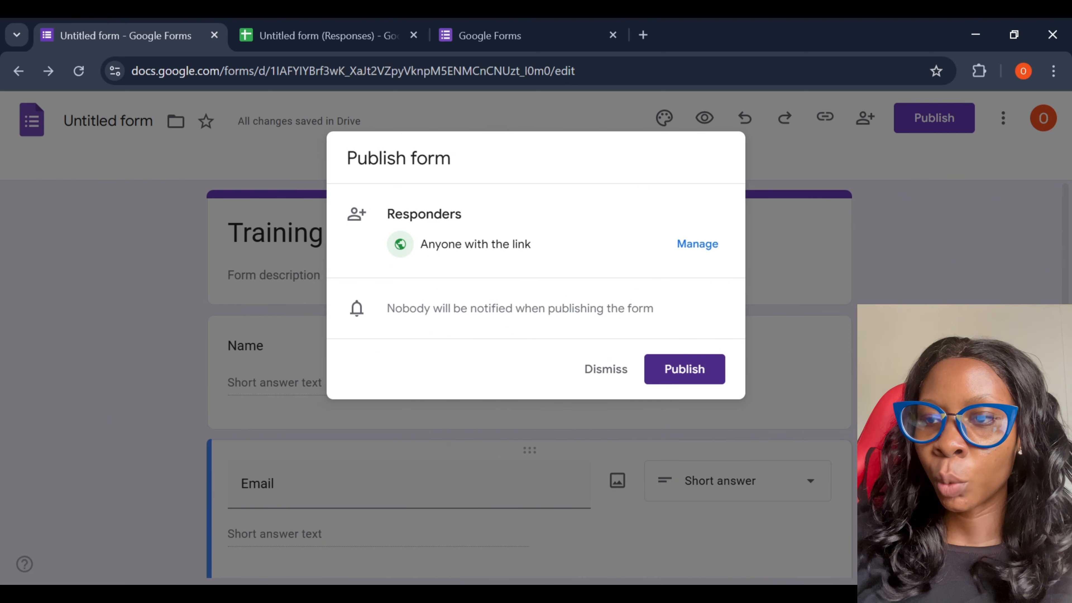
click(688, 373)
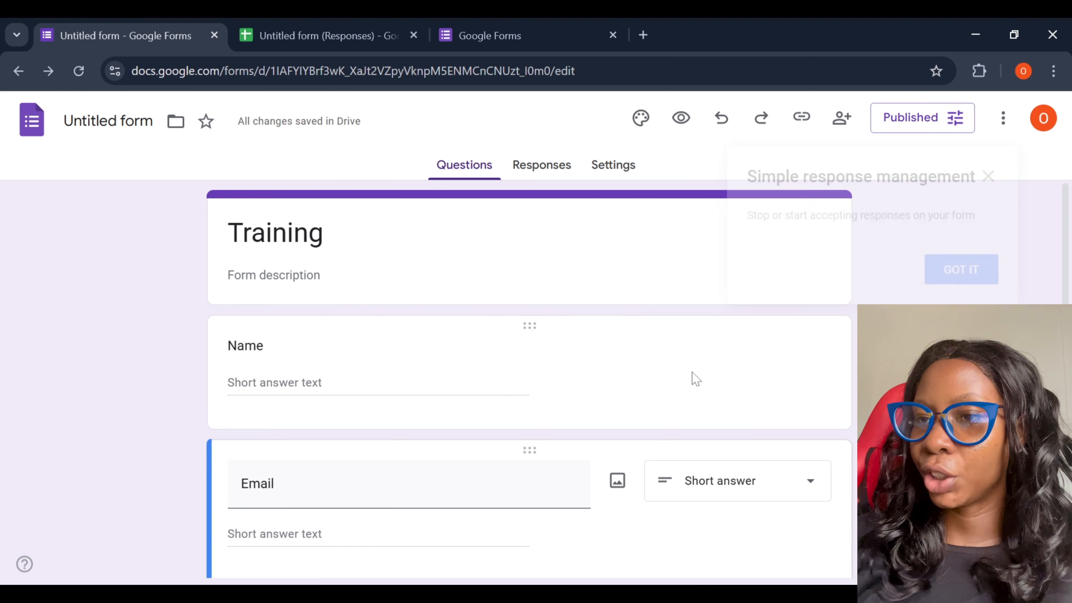
click(953, 266)
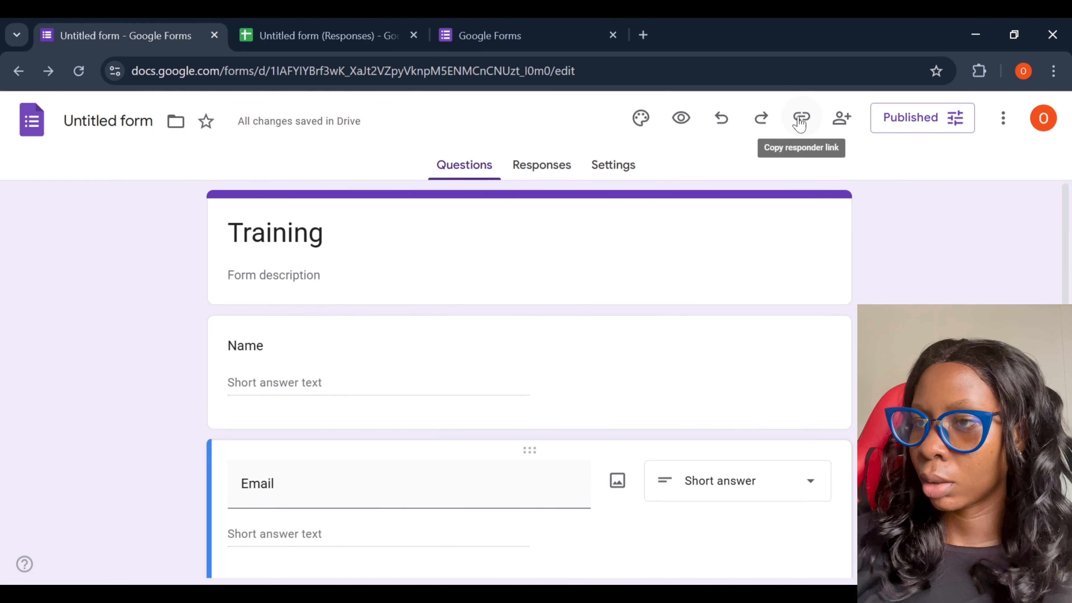
Step: Copy the form's responder link as a shortened URL
click(800, 123)
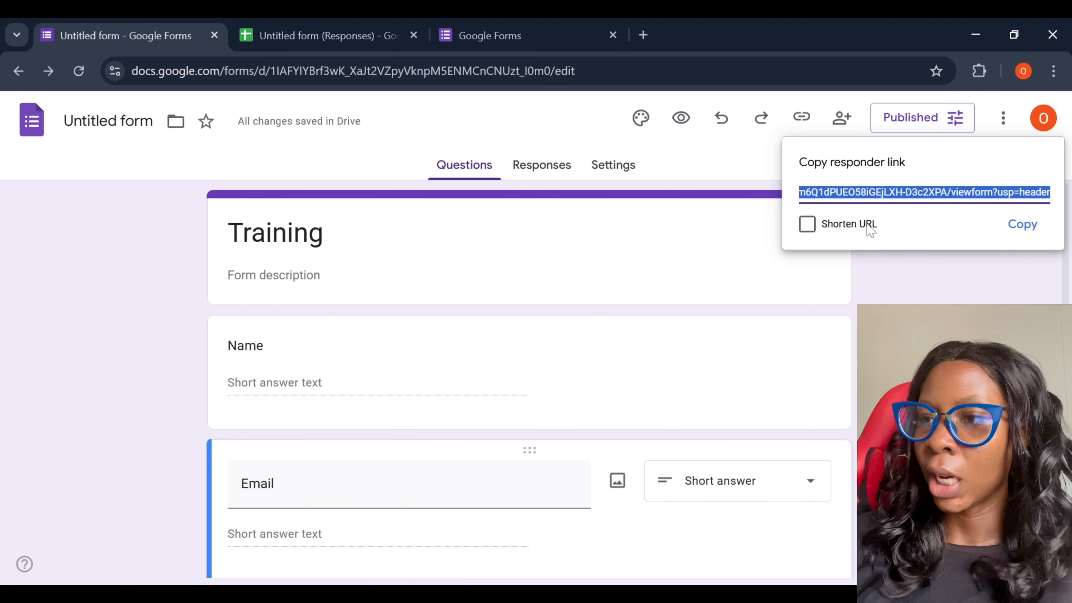
click(807, 226)
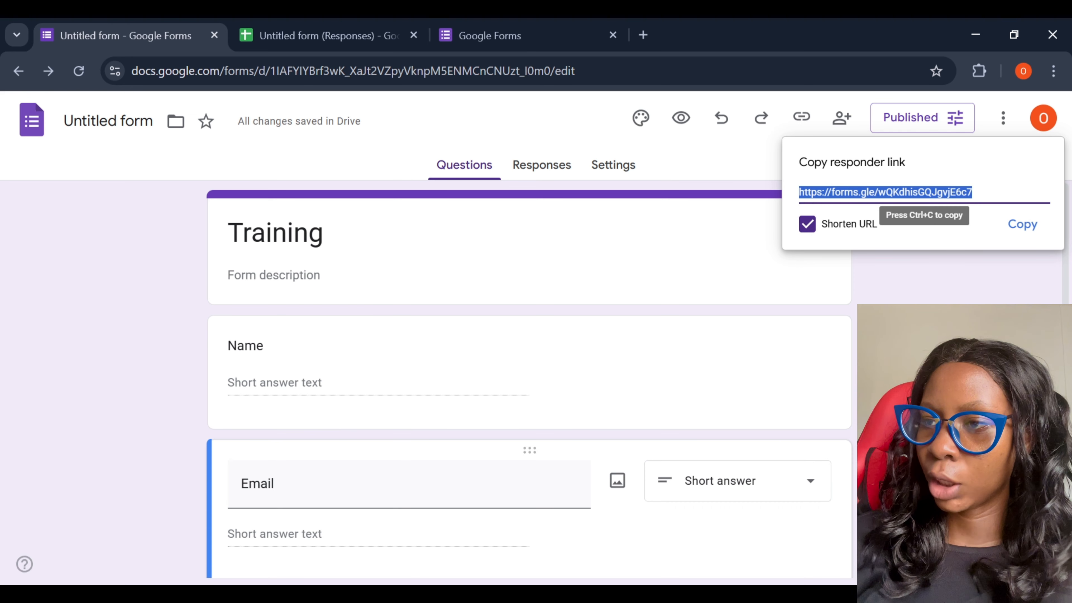
click(1021, 225)
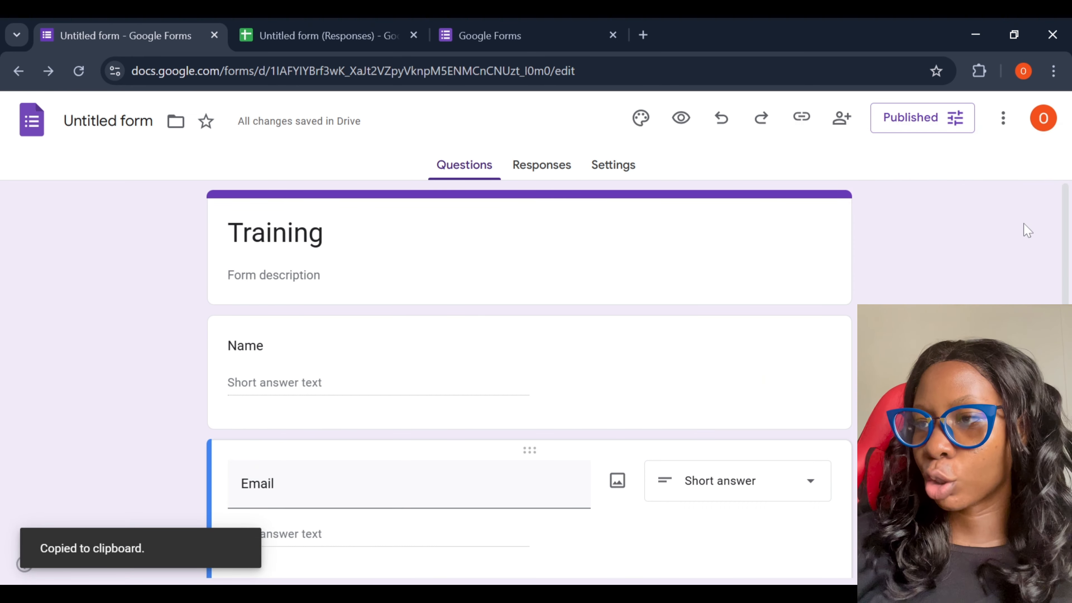
Step: Switch to Microsoft Edge and open the copied form link there
click(643, 35)
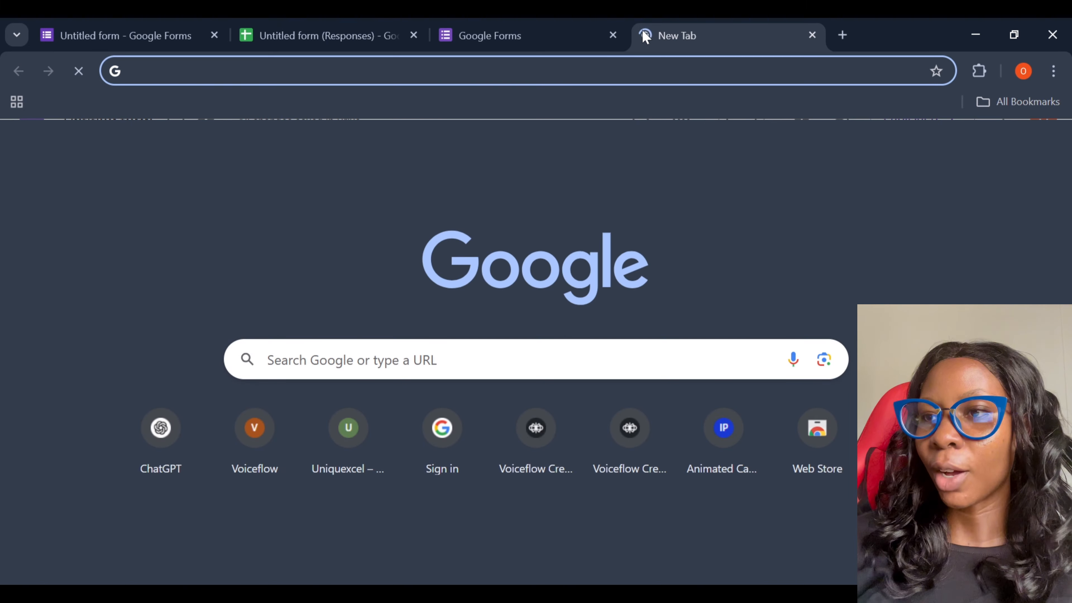
click(562, 596)
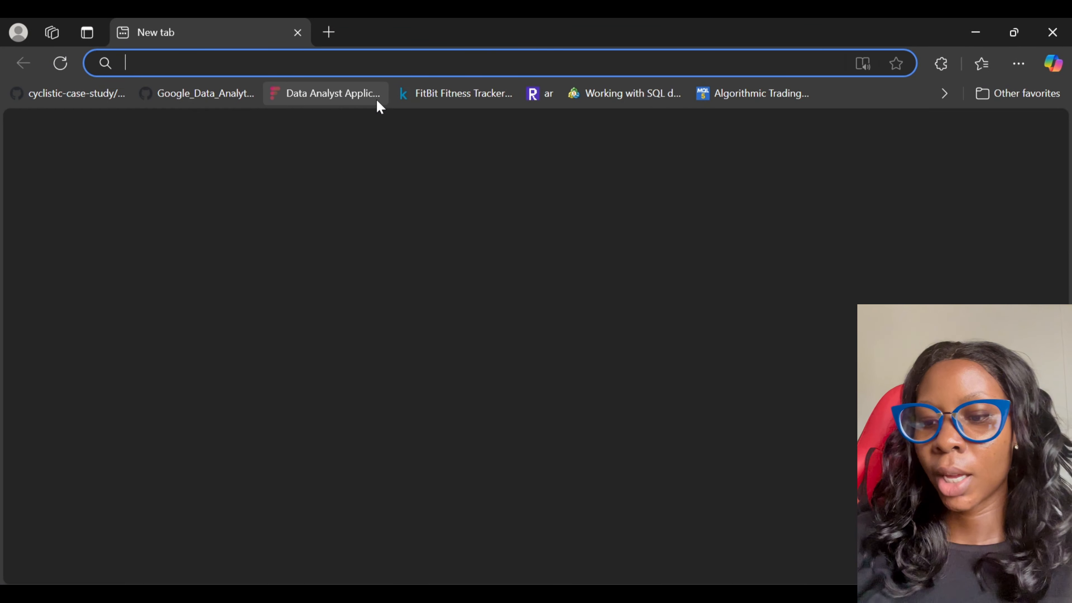
key(ctrl+v)
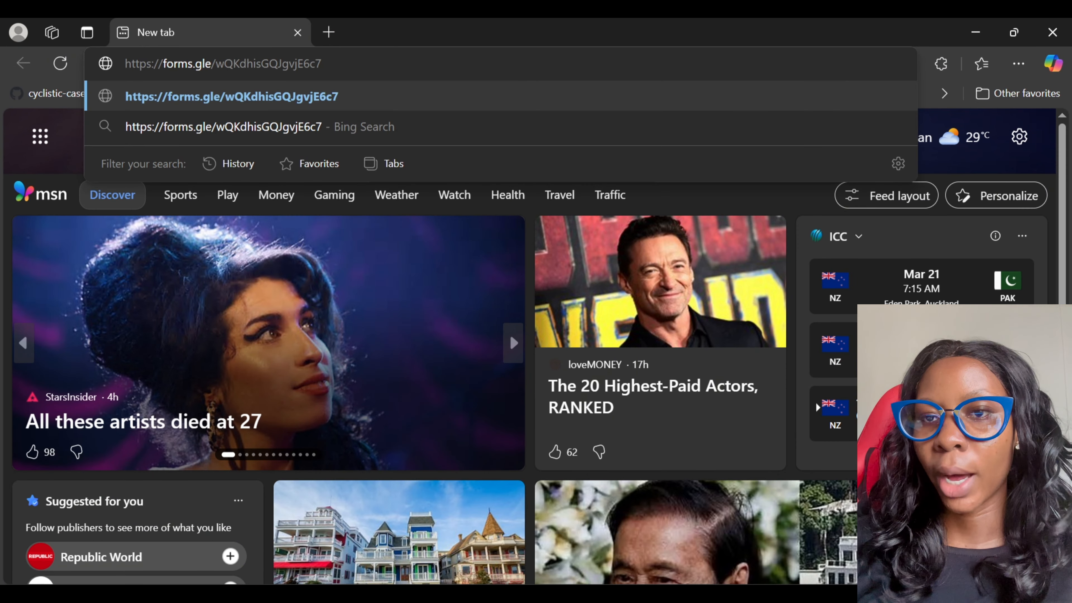
key(Return)
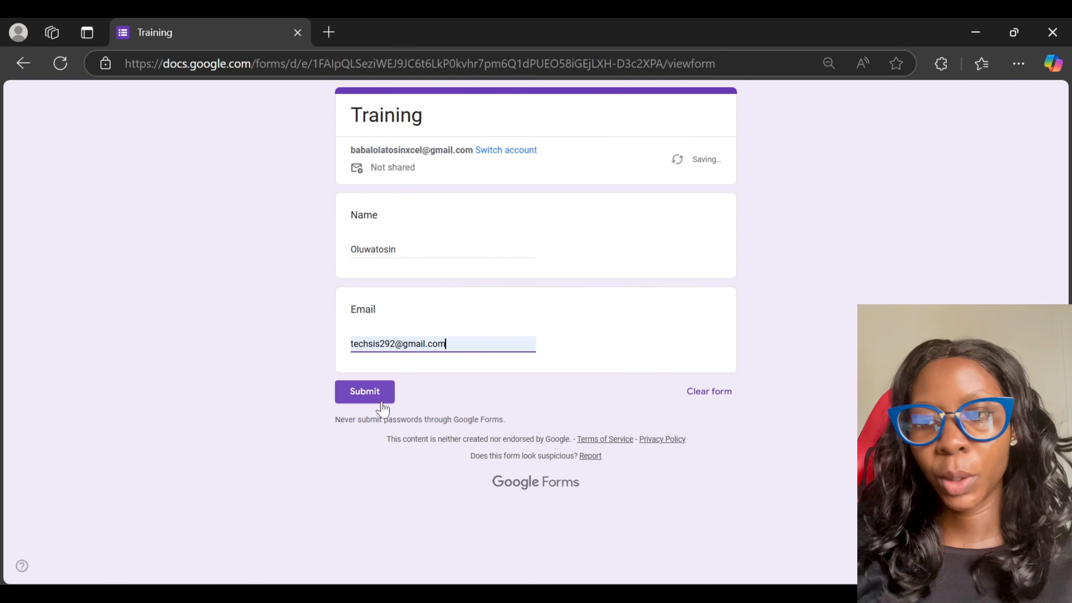
Step: Submit the form with the respondent's name and e-mail filled in, and switch to the responses spreadsheet in Chrome
click(373, 401)
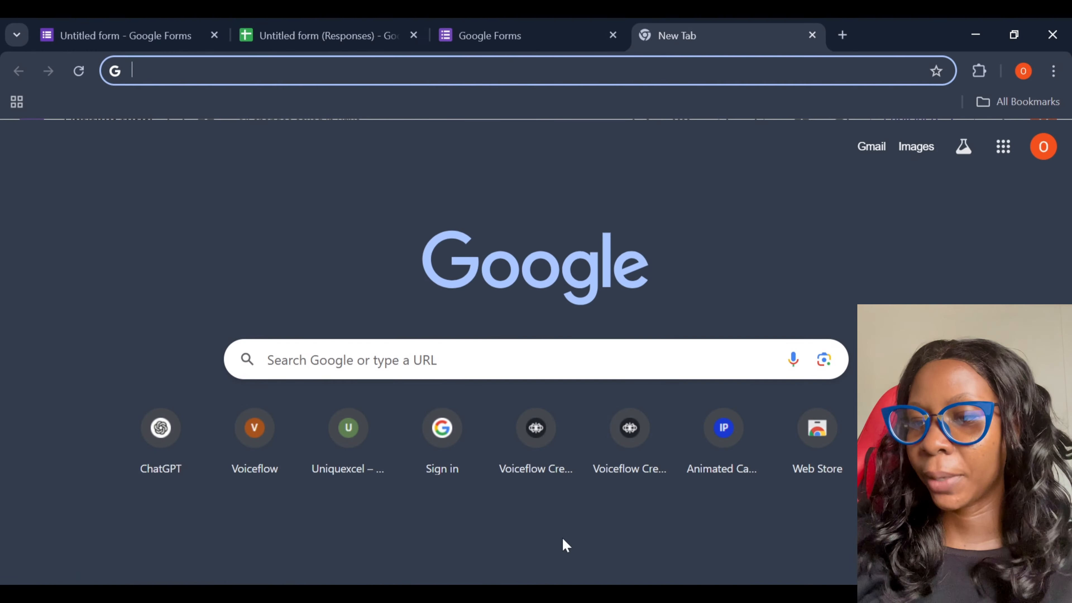
click(301, 26)
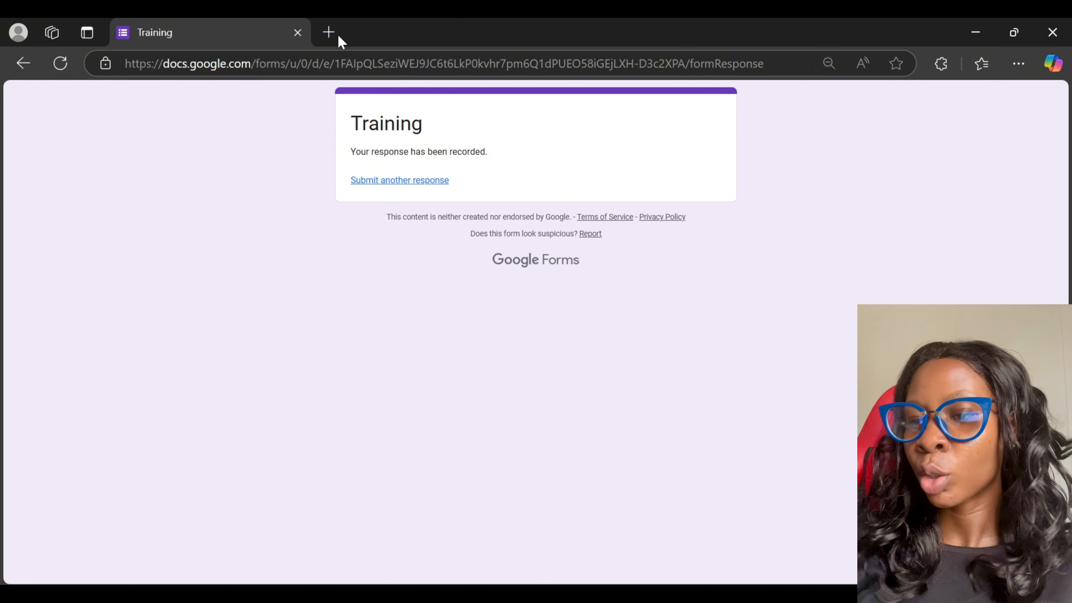
Step: Open Zapier in a new browser tab and go from the existing Zap to the Zapier home page
click(333, 34)
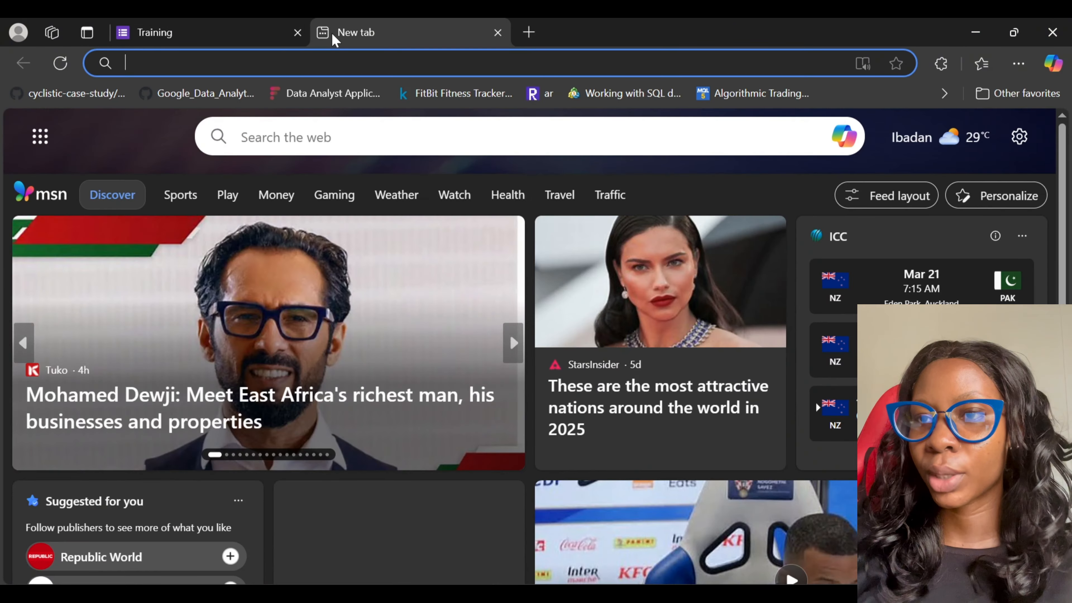
text(zapier.com/editor/272919215/draft/272919215/sample)
key(Return)
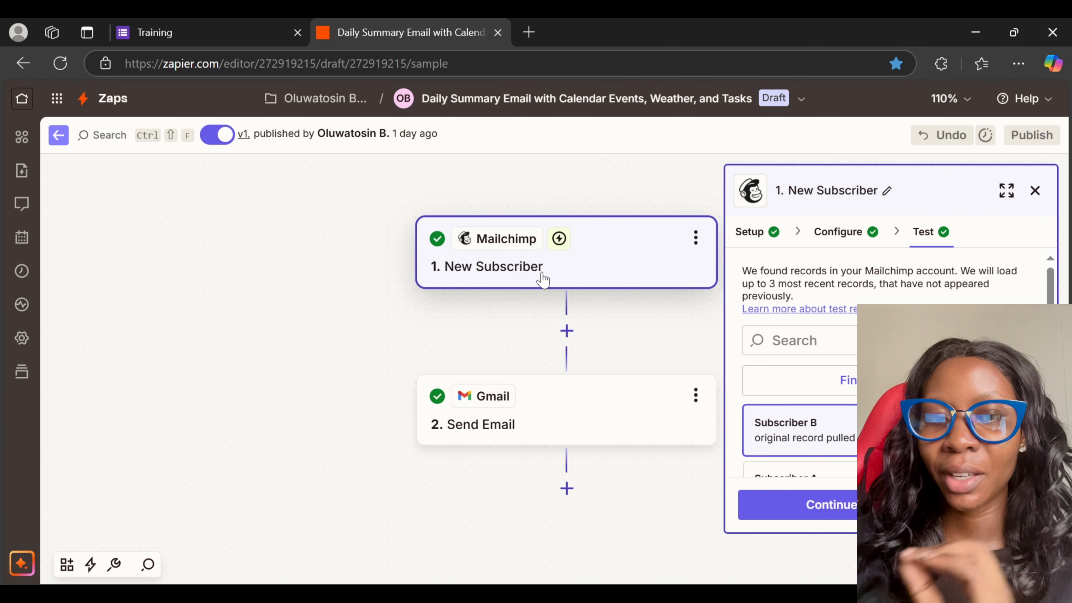
click(33, 104)
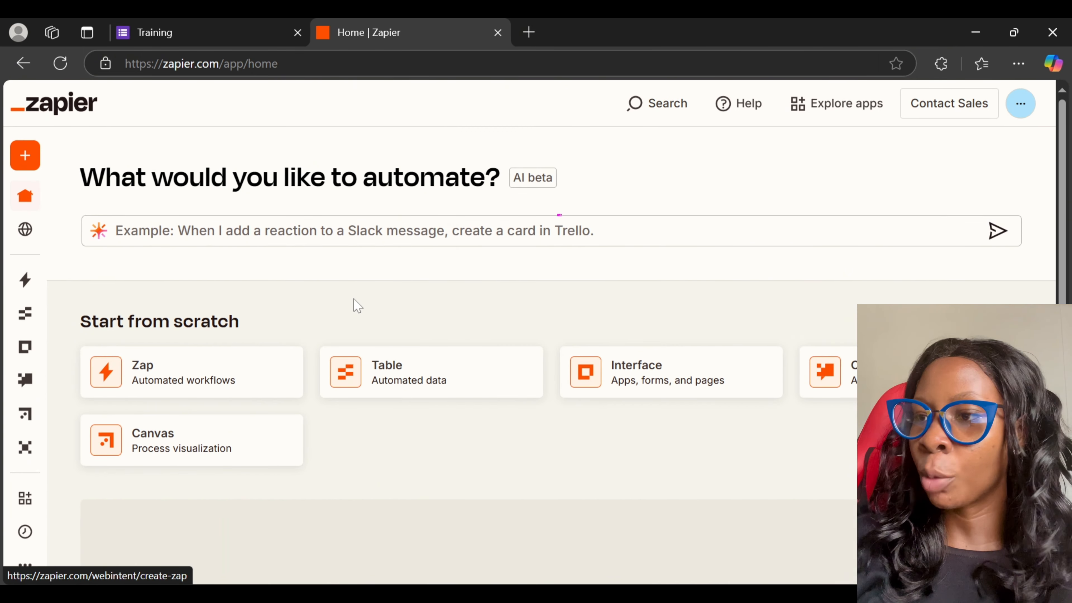
Step: Look over the Zapier home page and create a new Zap from scratch
scroll(358, 306, down, 7)
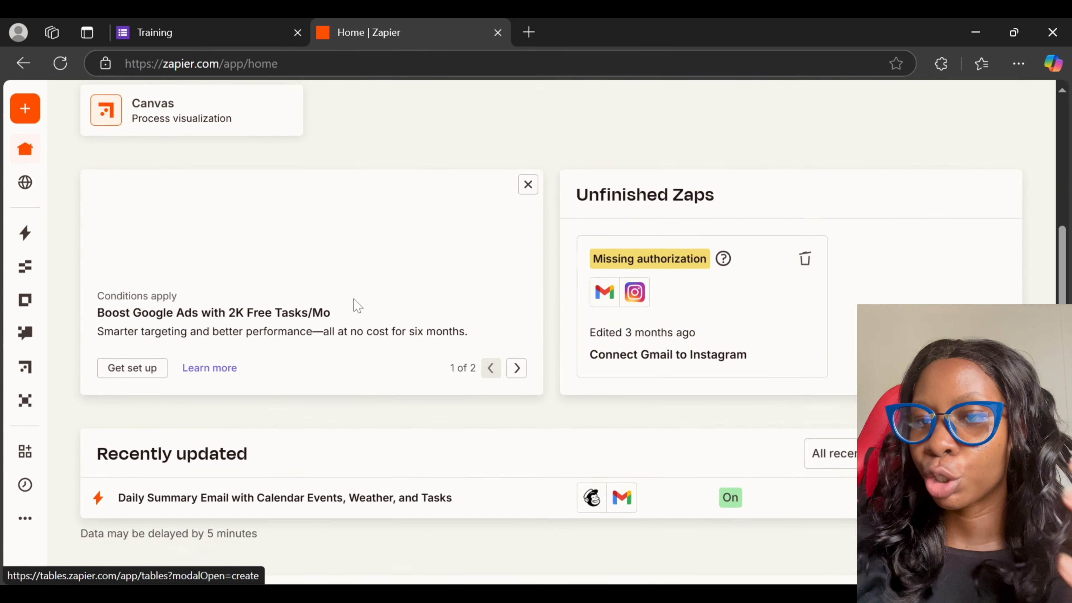
scroll(358, 306, up, 5)
scroll(358, 306, up, 1)
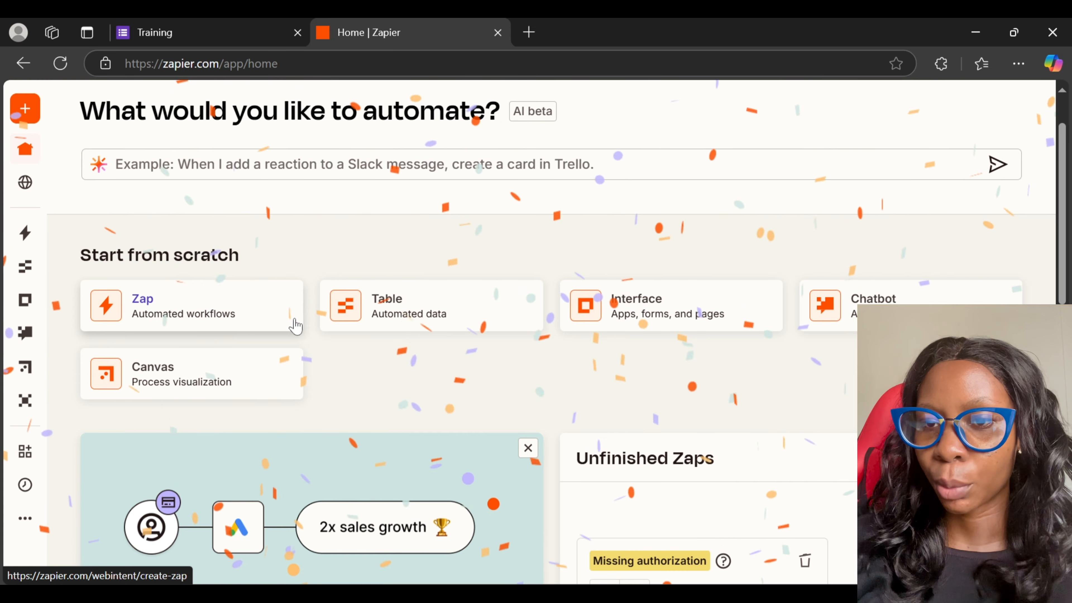
scroll(440, 344, down, 8)
scroll(440, 344, down, 5)
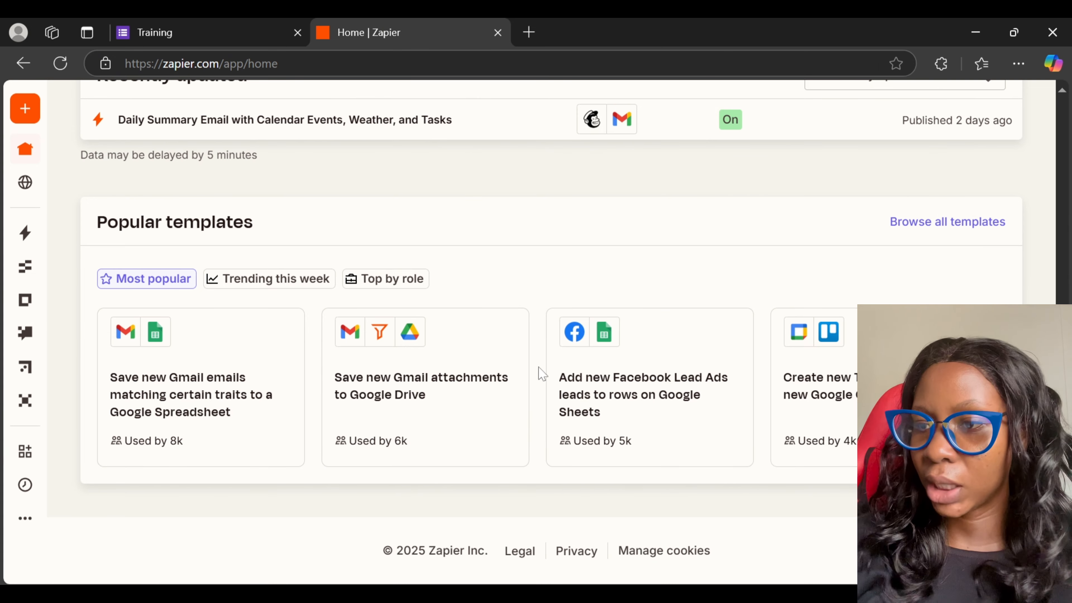
scroll(536, 372, up, 10)
scroll(539, 367, up, 3)
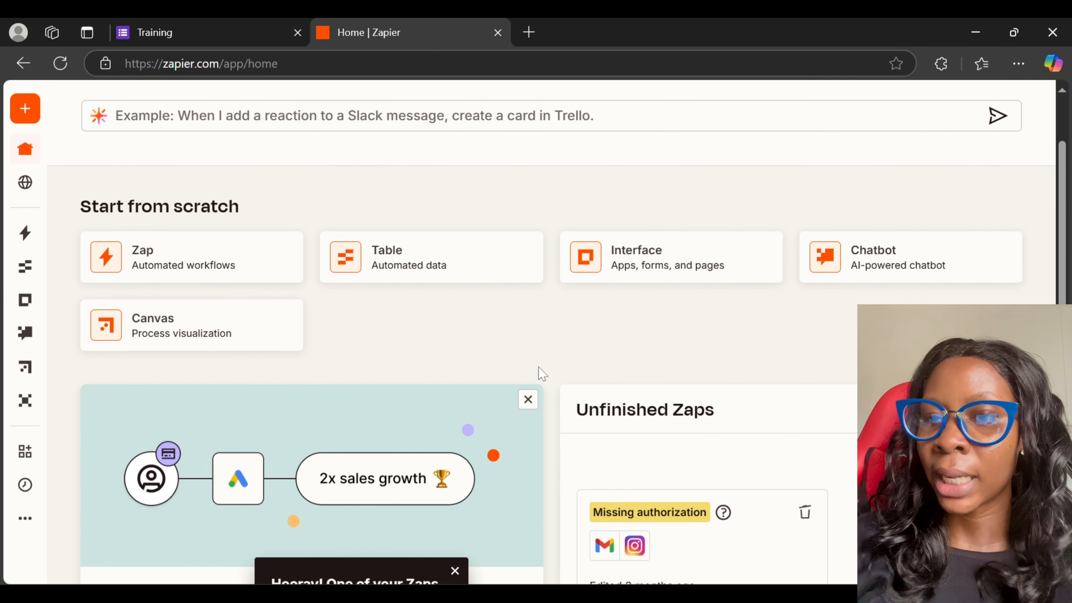
click(221, 277)
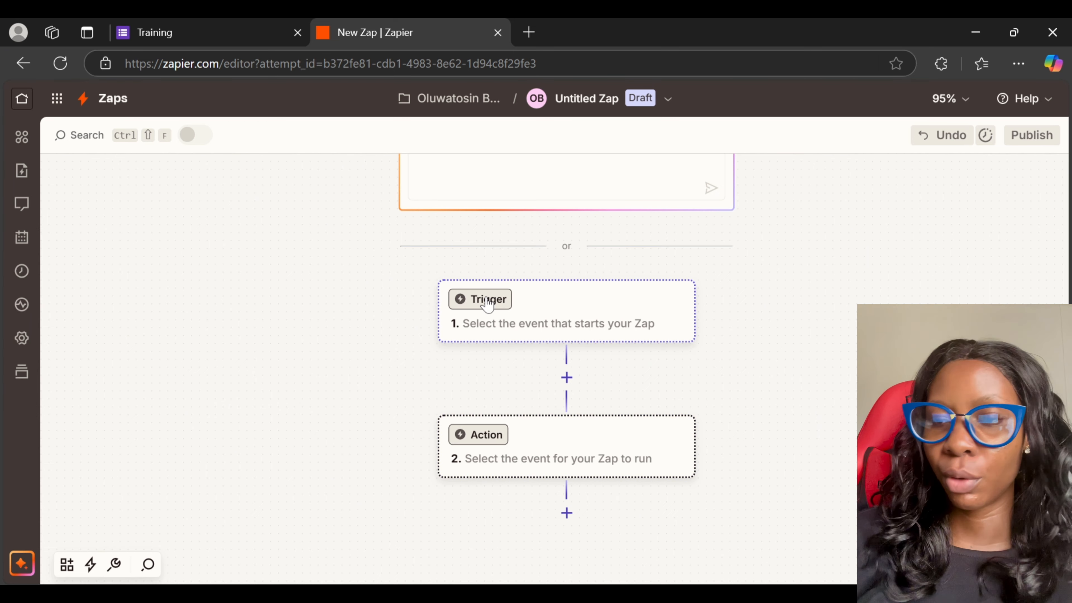
Step: Set the Zap's trigger to Google Sheets with the event New or Updated Spreadsheet Row and continue to its configuration
click(563, 332)
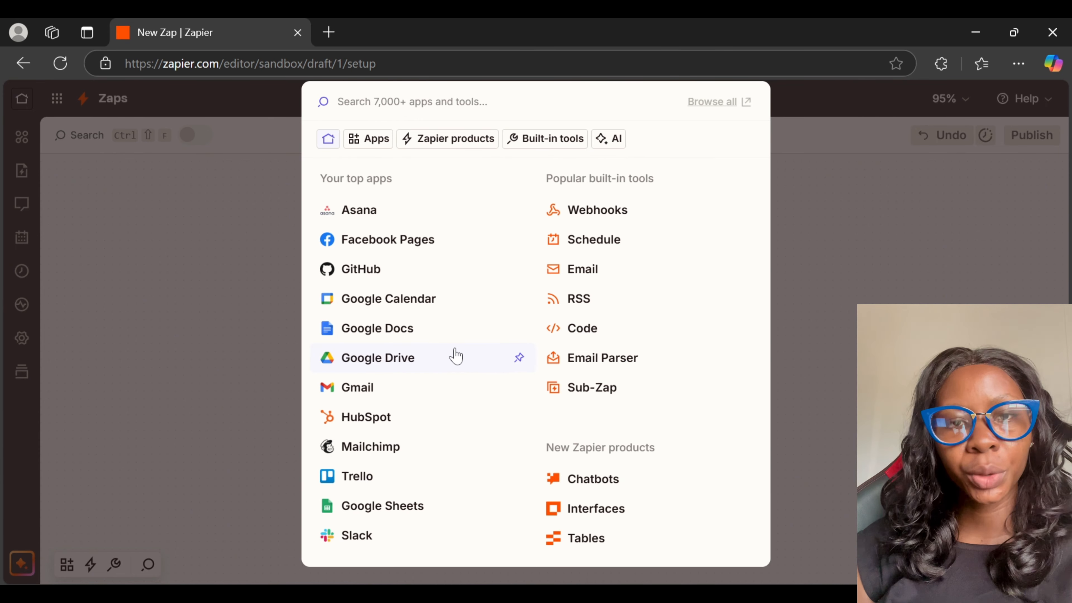
click(411, 516)
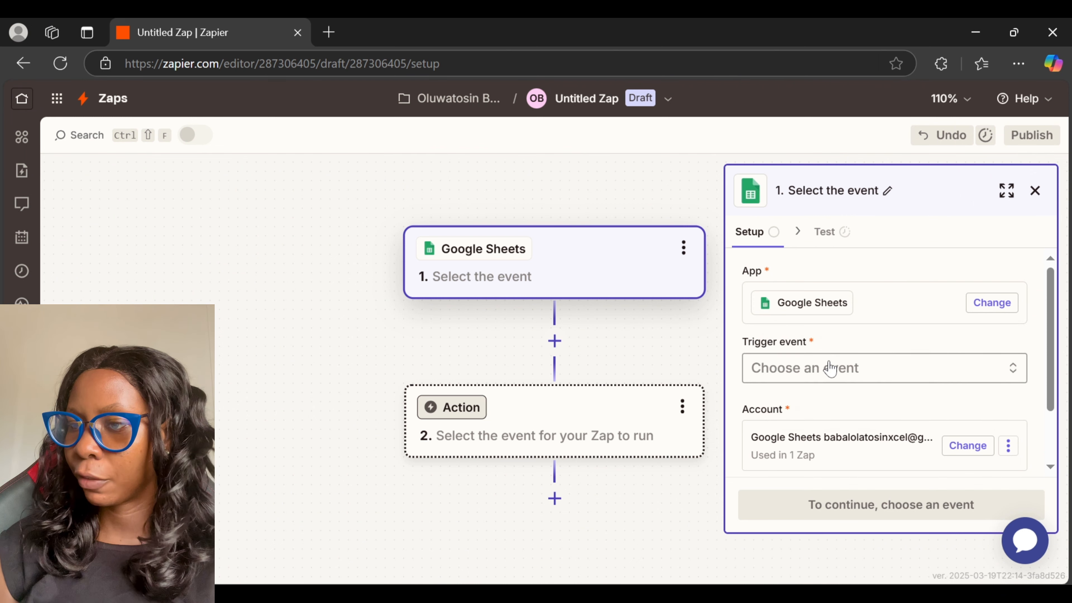
click(852, 373)
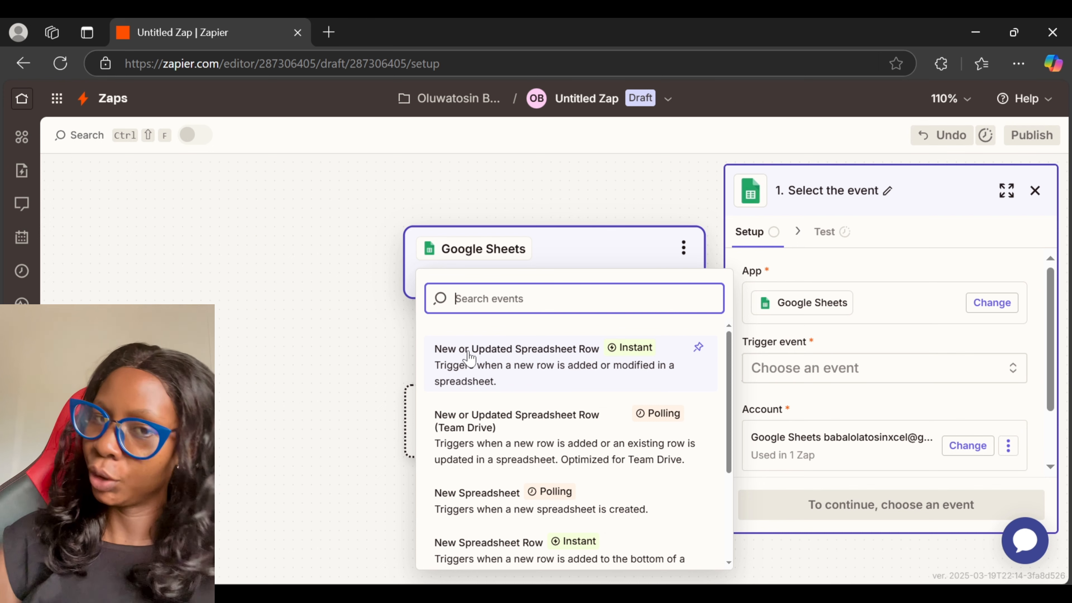
click(570, 362)
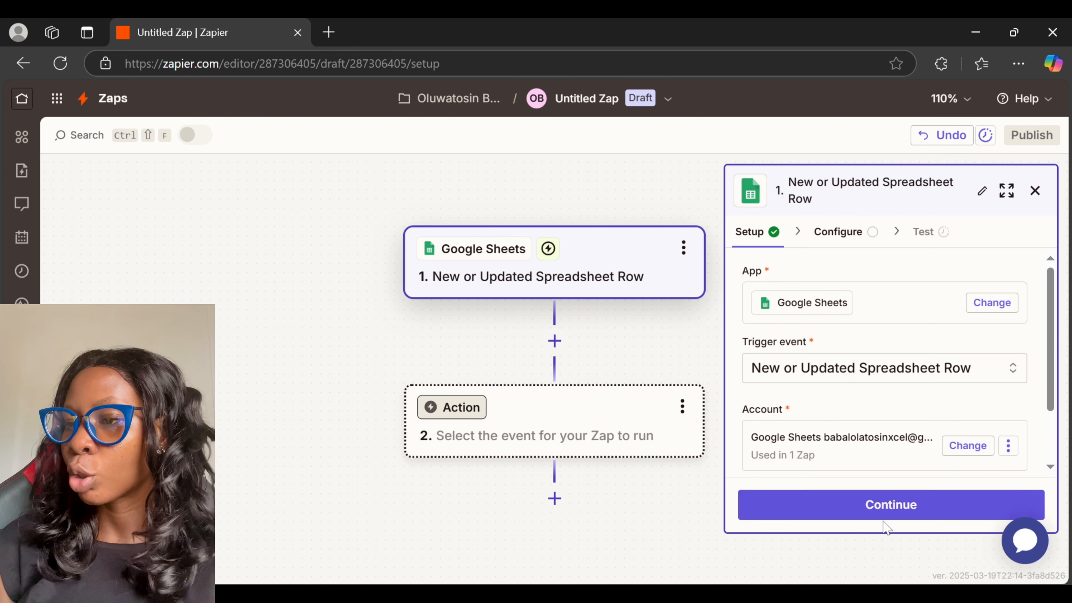
click(882, 507)
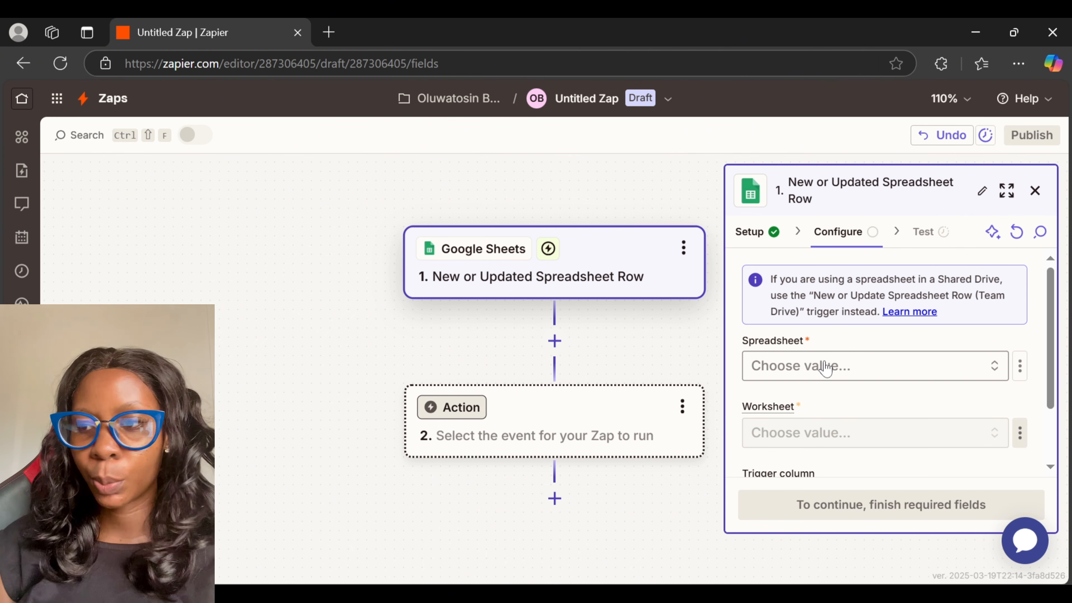
Step: Look through the trigger's available spreadsheets for the one holding the training form's responses
click(828, 369)
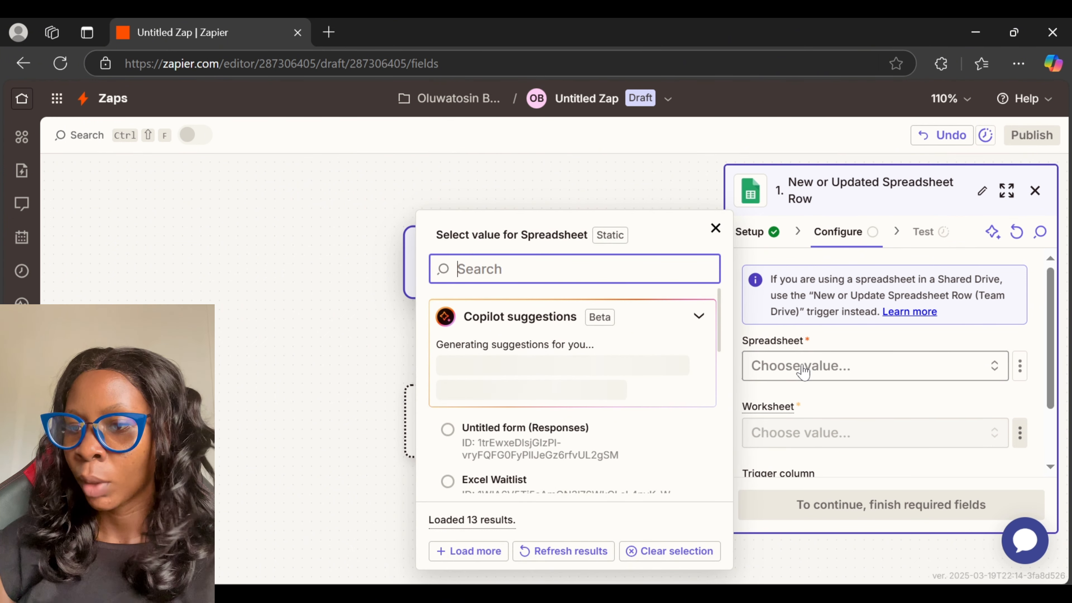
scroll(685, 428, down, 7)
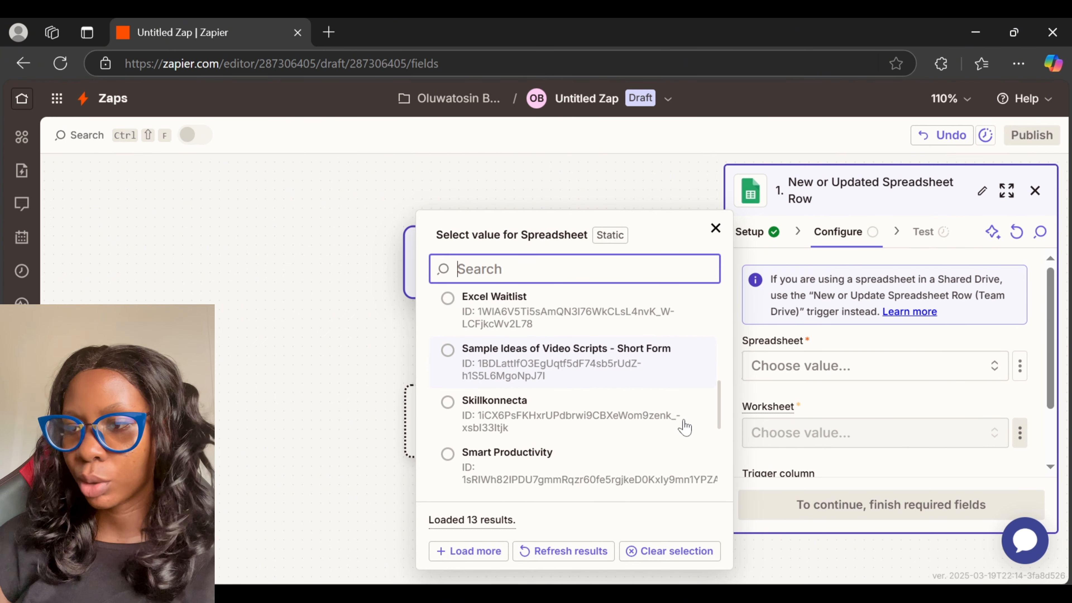
scroll(684, 427, down, 8)
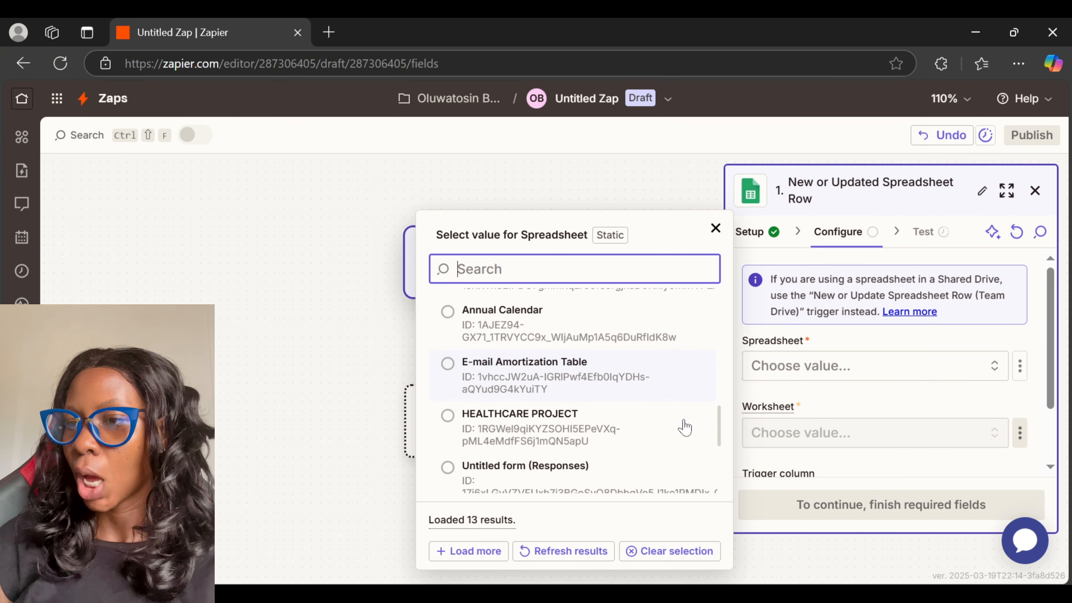
key(Escape)
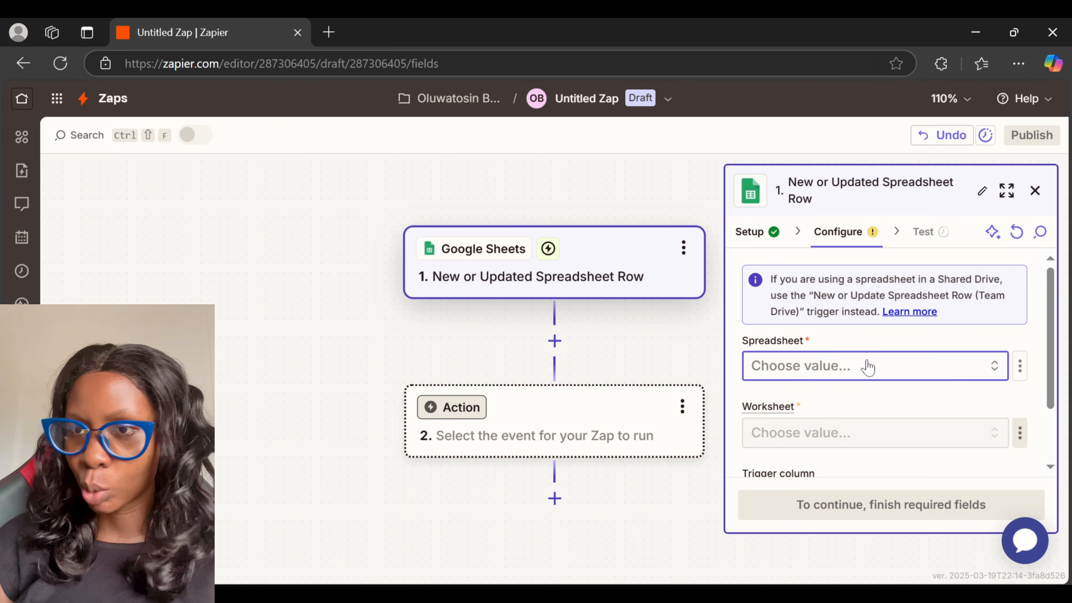
click(903, 374)
scroll(492, 372, down, 5)
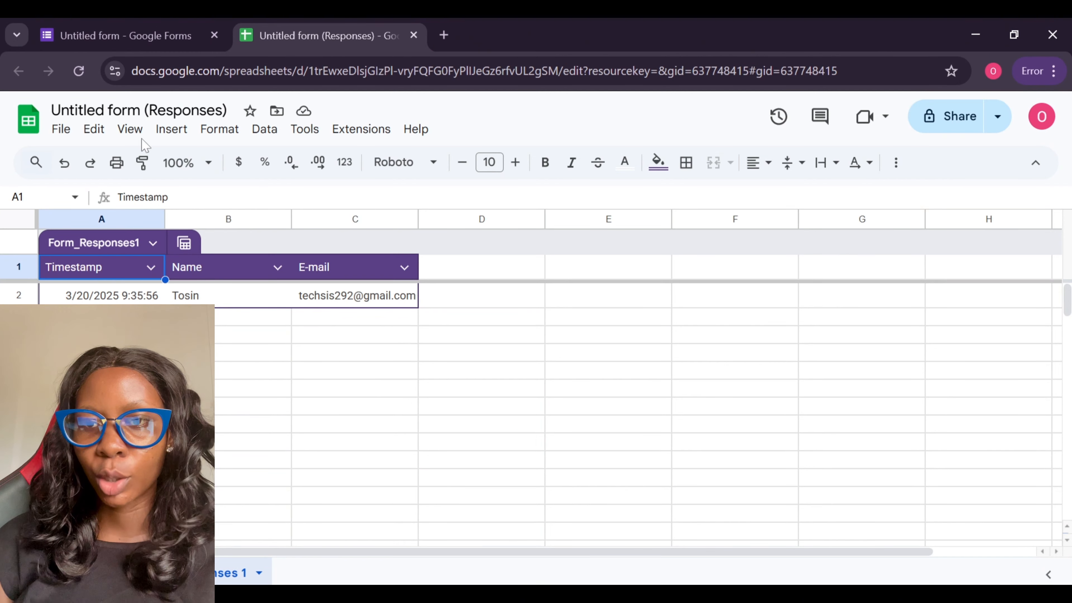
Step: Switch to Google Sheets in Chrome and rename the responses spreadsheet as Training Responses
click(141, 110)
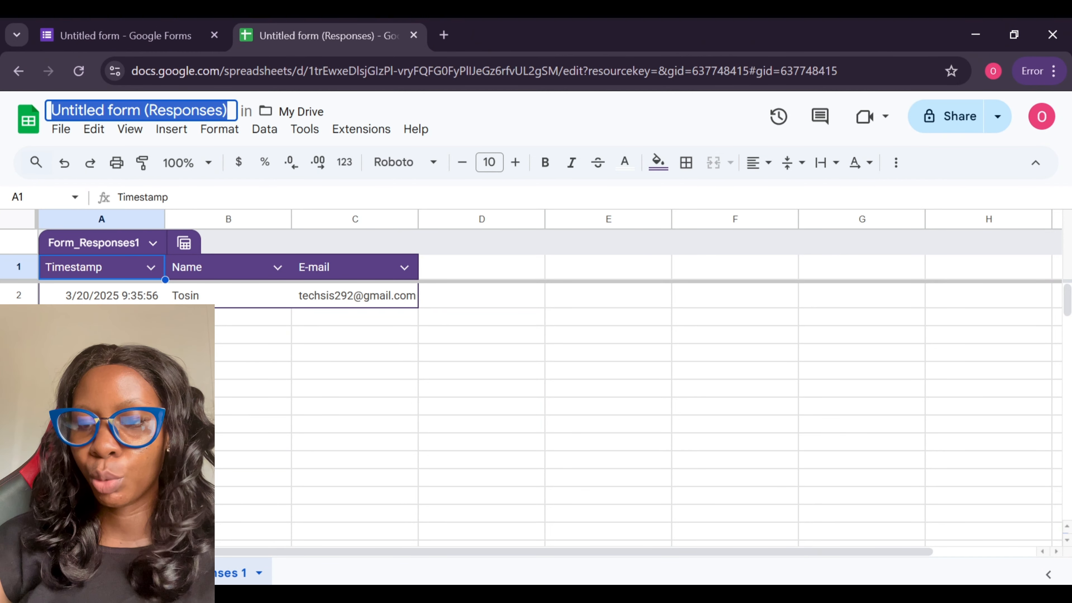
text(Train)
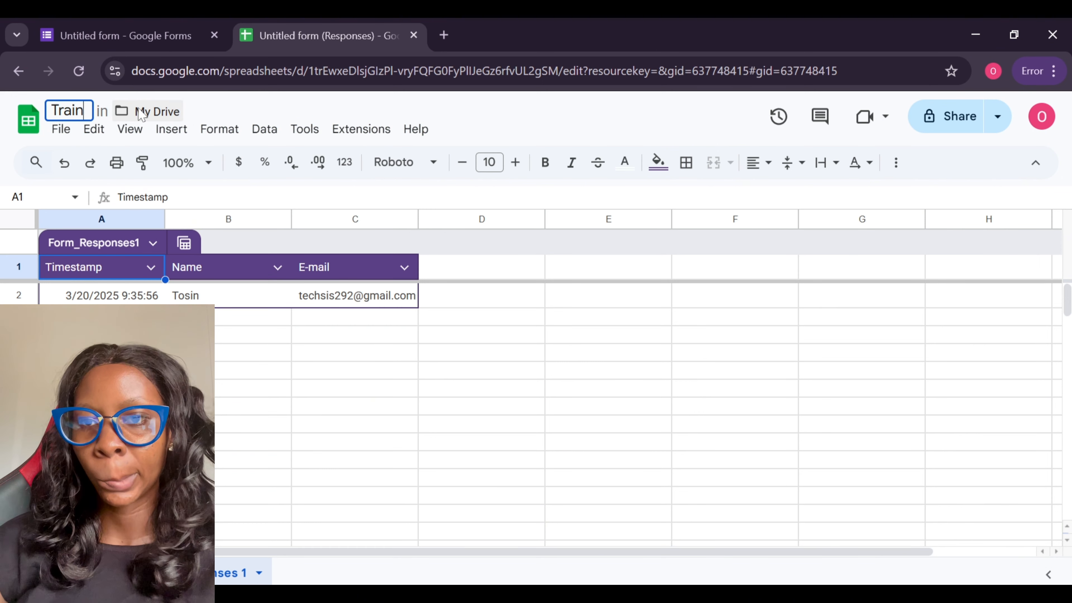
text(ing R)
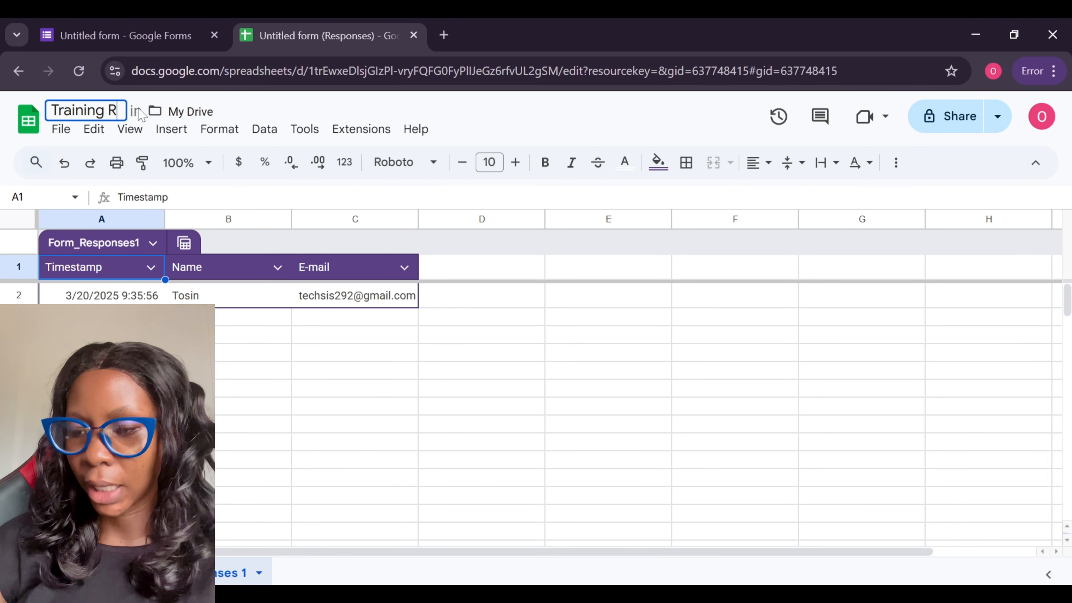
text(esponses)
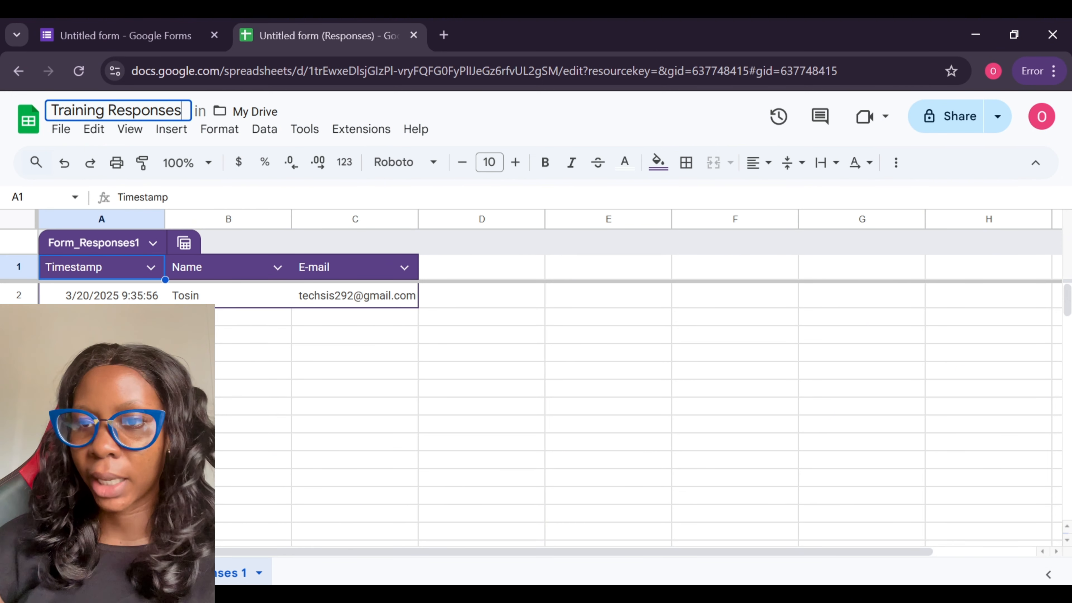
key(Return)
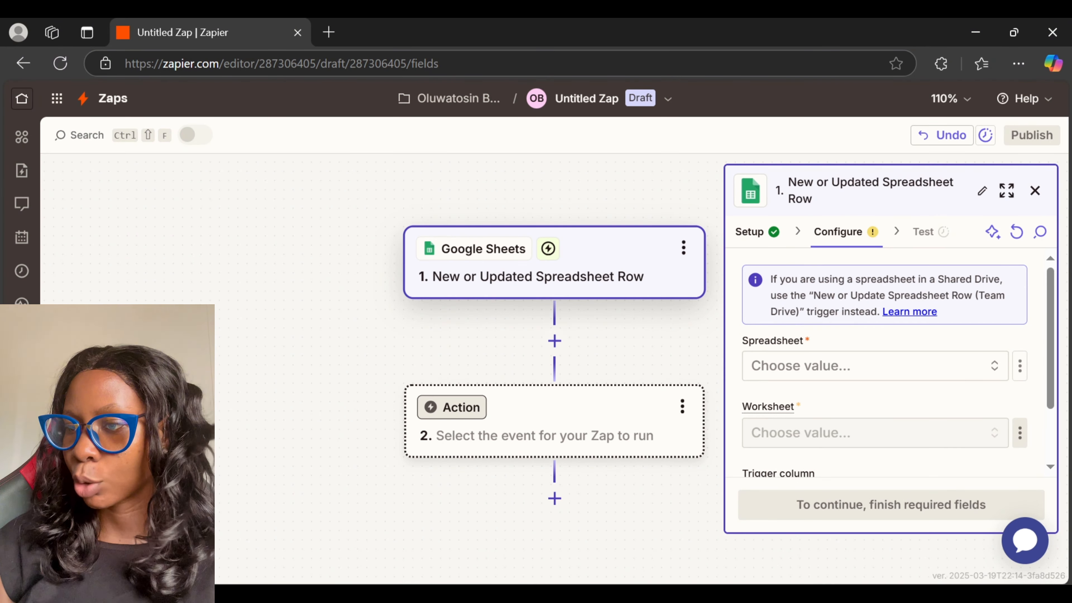
Step: Reload the Zap in Edge, set the trigger's spreadsheet to Training Responses and worksheet to Form Responses 1, and continue
click(63, 70)
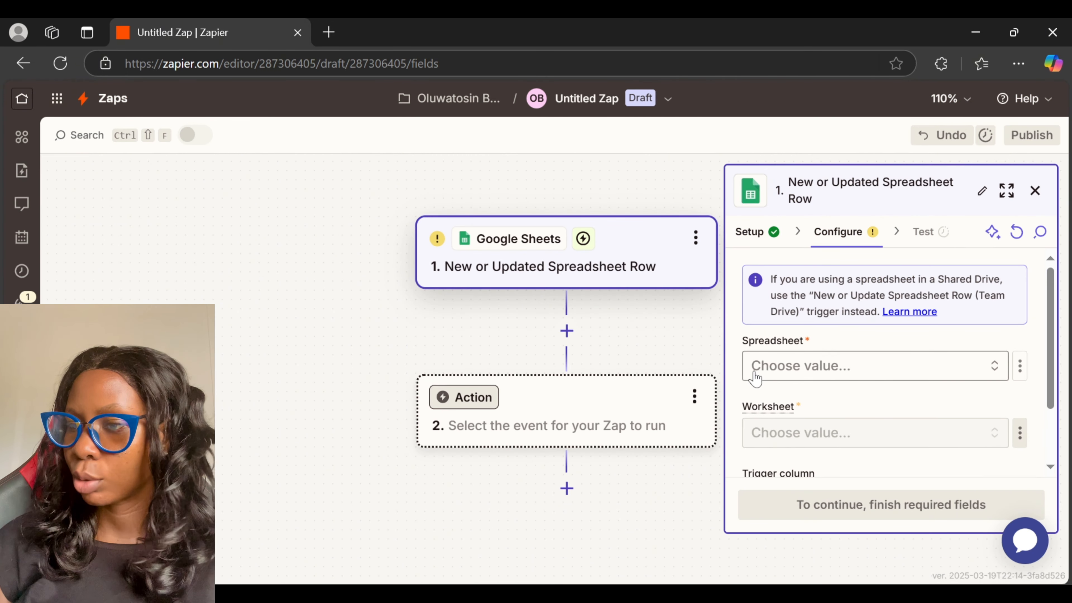
click(812, 366)
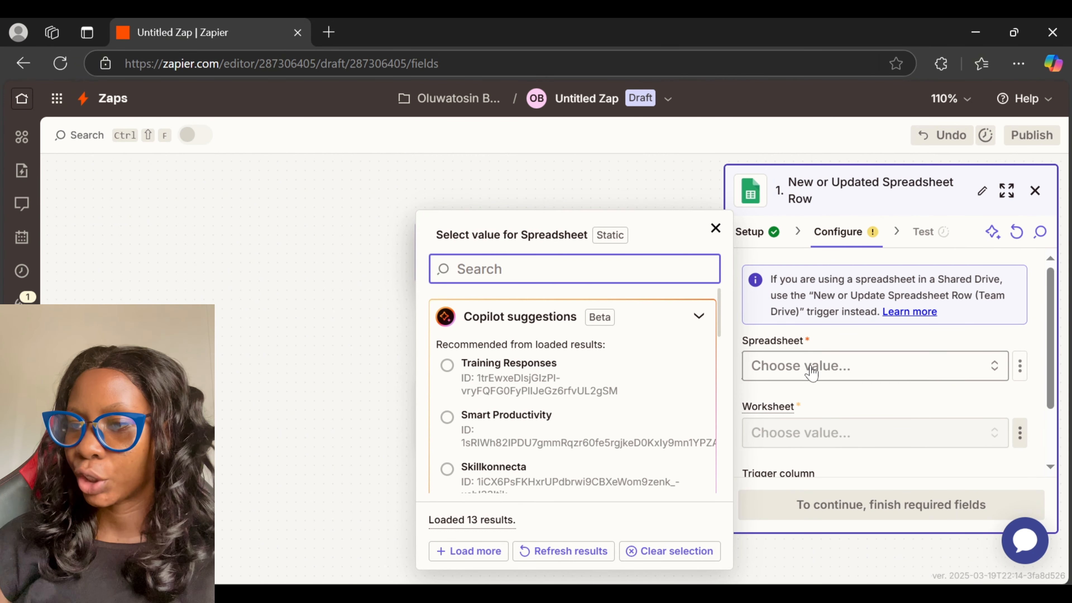
click(628, 376)
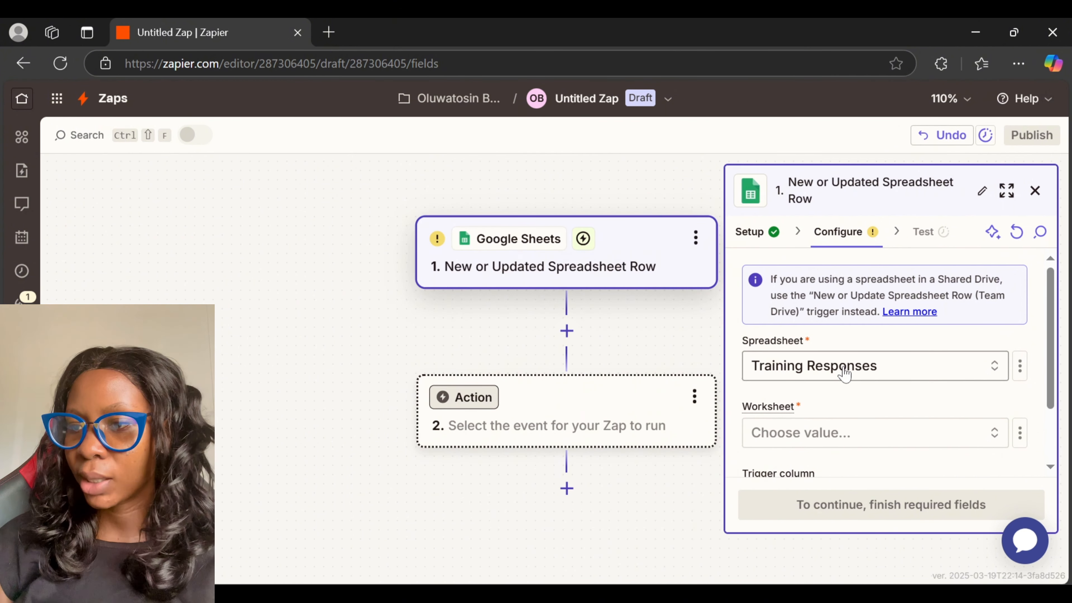
click(828, 434)
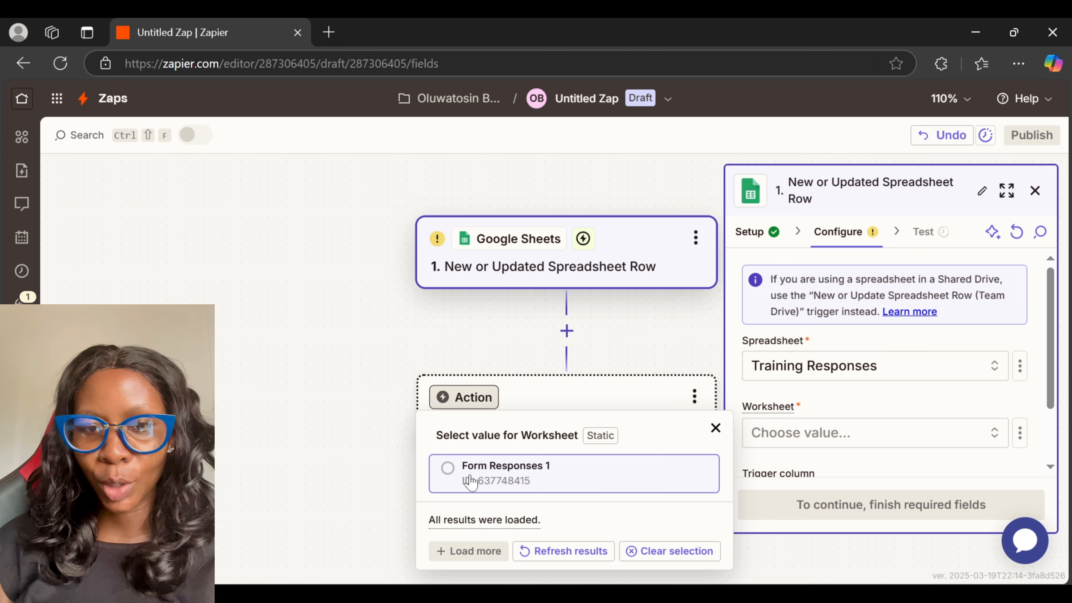
click(448, 468)
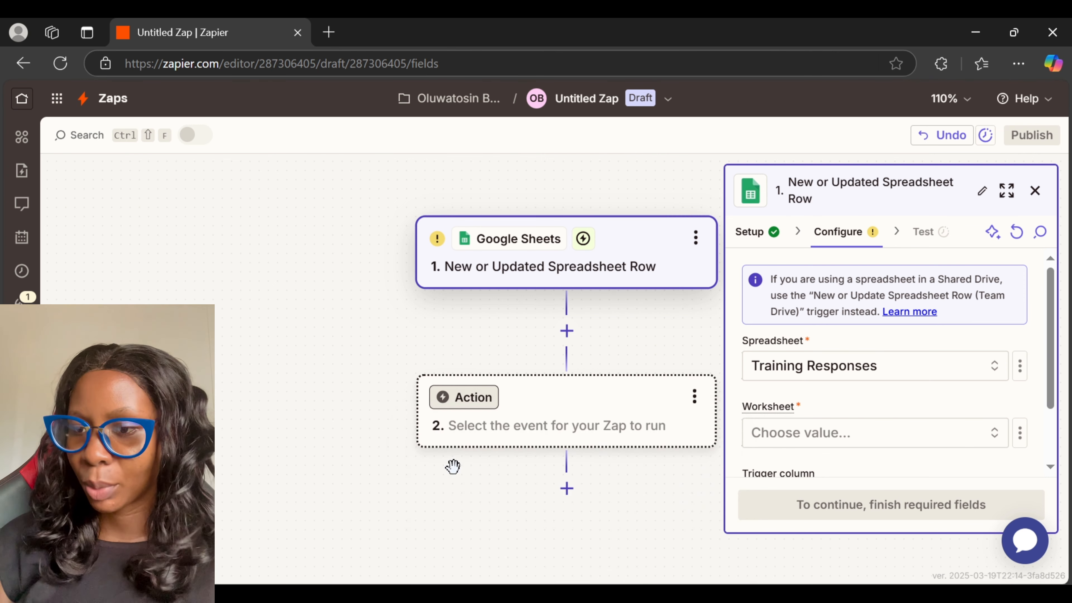
scroll(852, 439, down, 2)
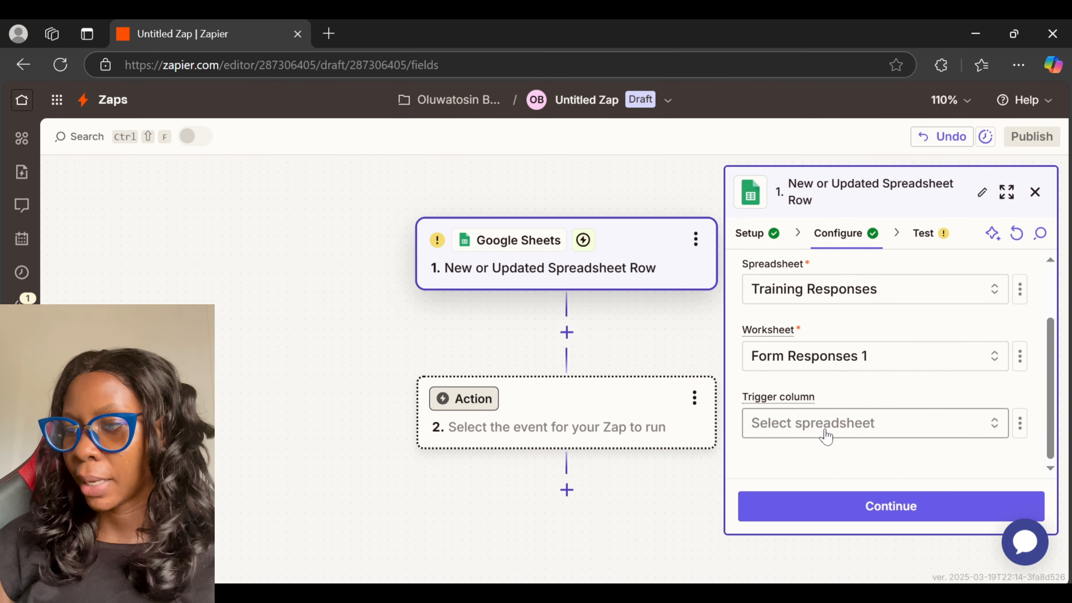
click(868, 508)
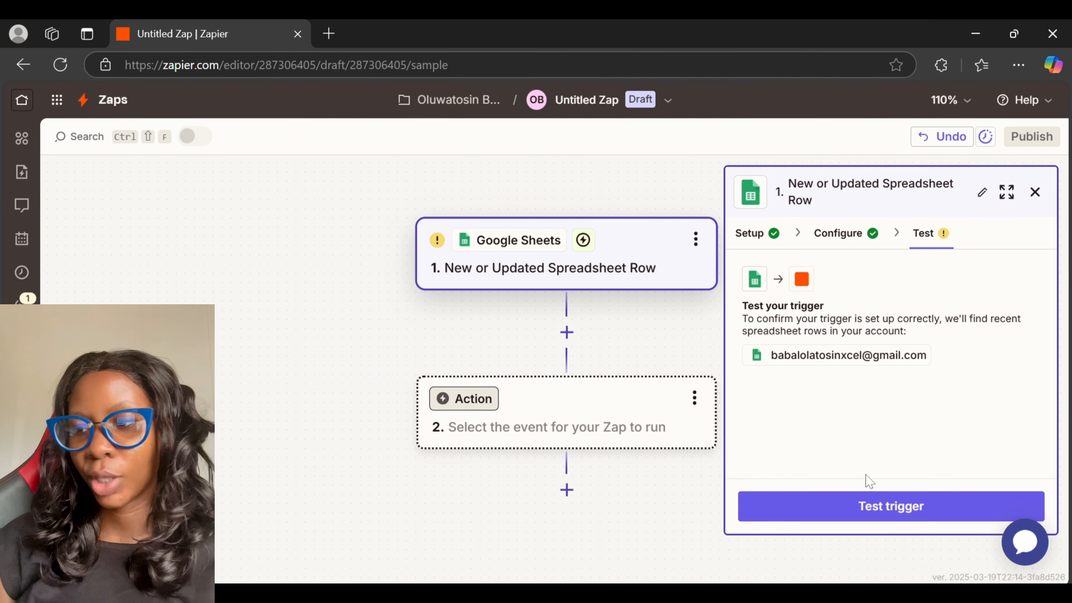
Step: Test the trigger, search the found record for the respondent's name, and continue with Spreadsheet Row A
click(878, 510)
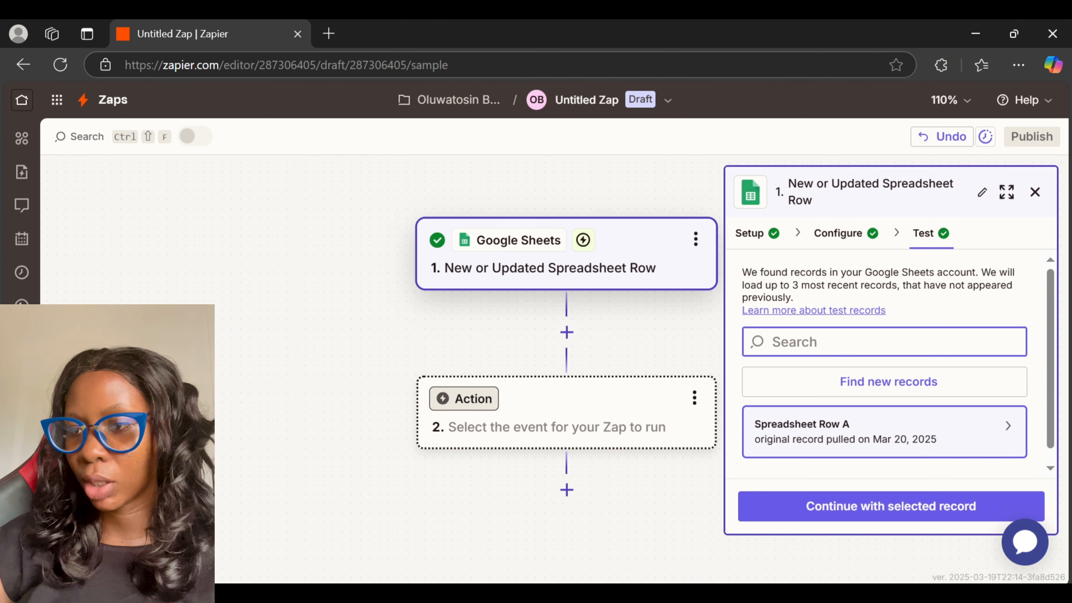
text(To)
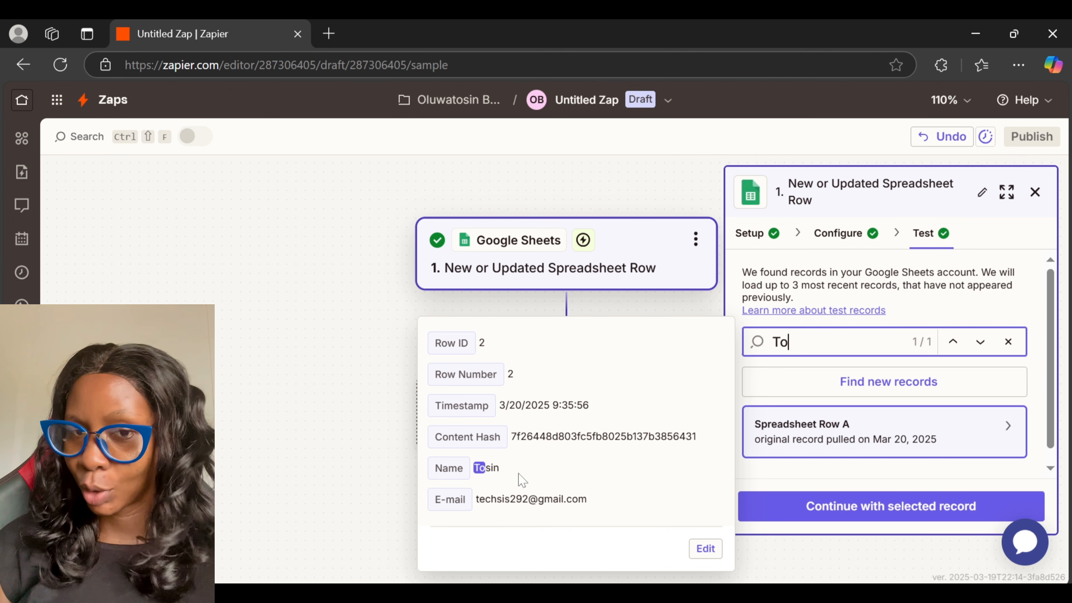
click(911, 515)
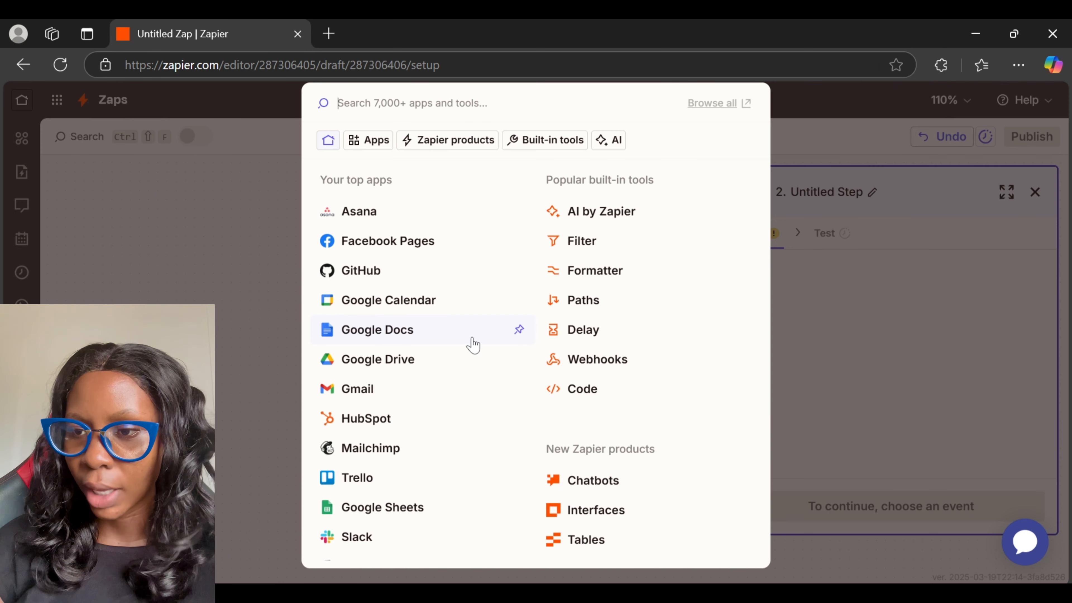
Step: Set the second step's app to Gmail with the Send Email action event, and continue to its configuration
click(355, 397)
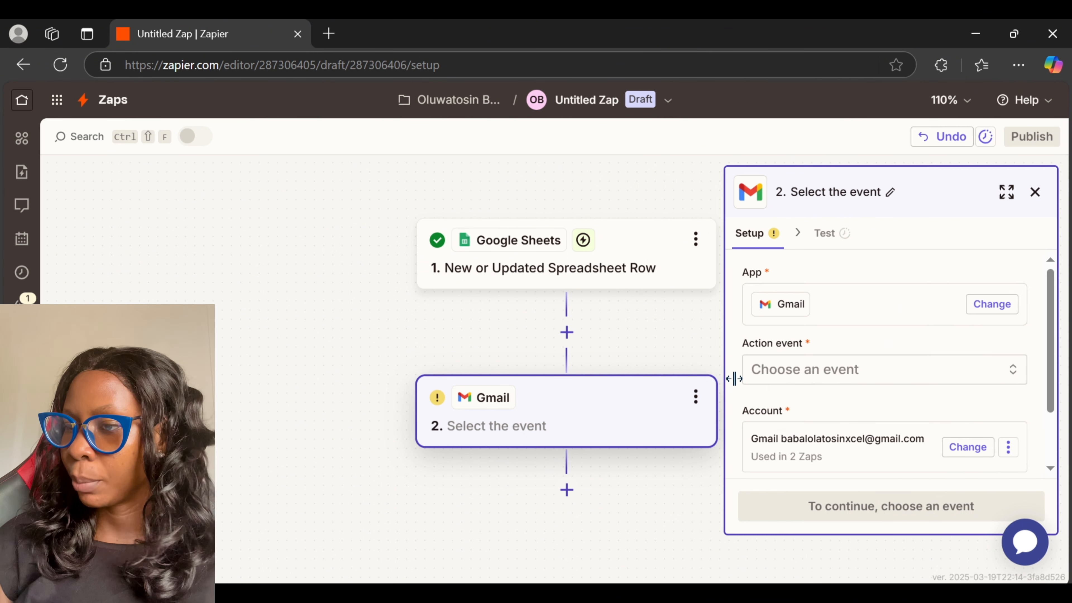
click(794, 373)
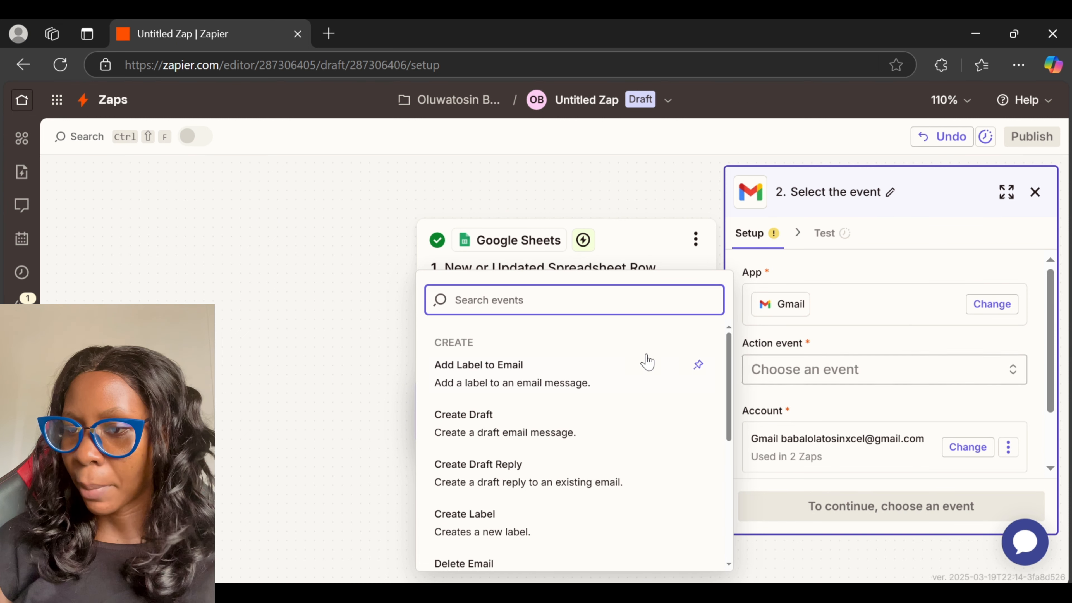
scroll(570, 396, down, 3)
scroll(570, 397, down, 4)
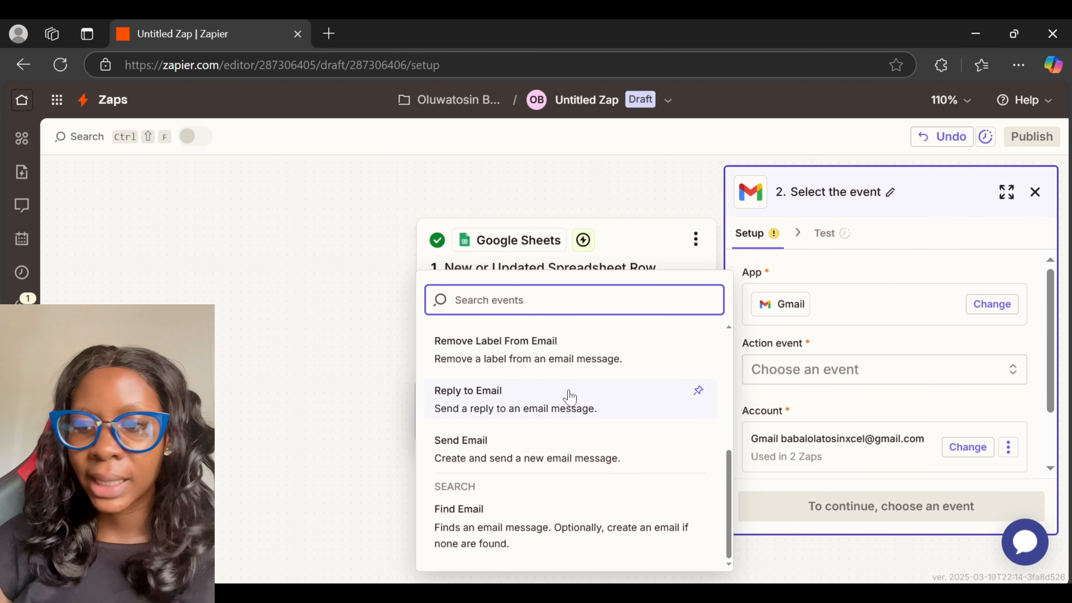
click(554, 460)
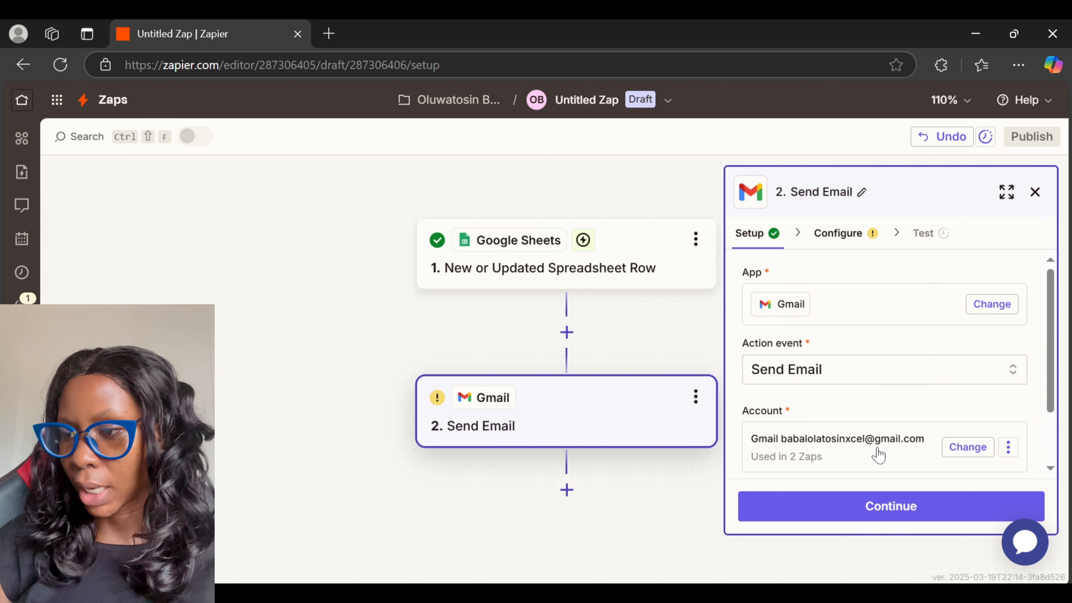
click(886, 509)
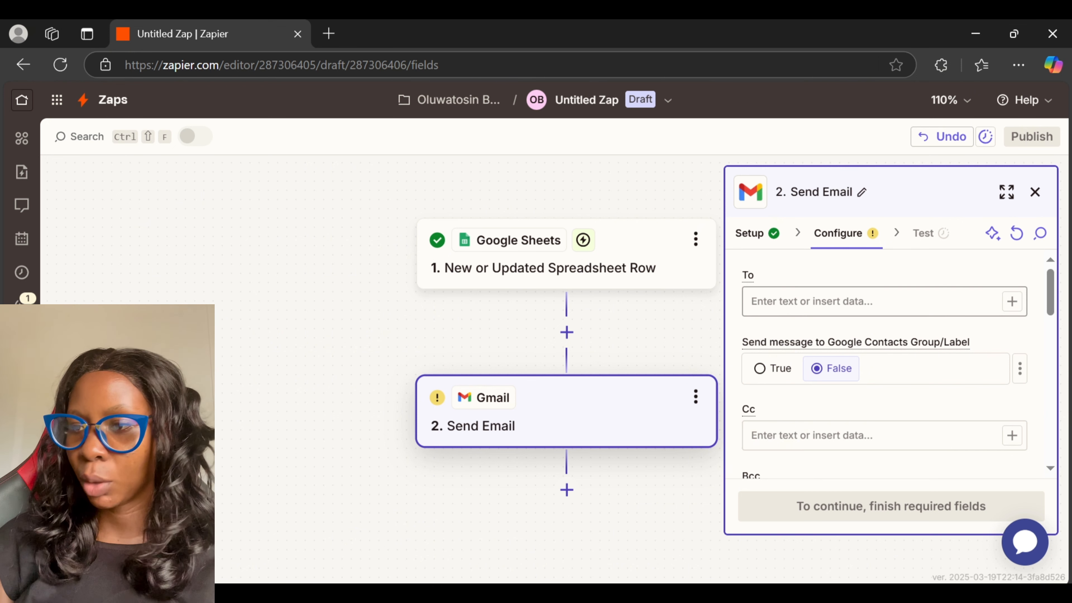
Step: Map the email's To field to the trigger's E-mail value and set From to the connected Gmail account's address
click(780, 301)
click(1012, 301)
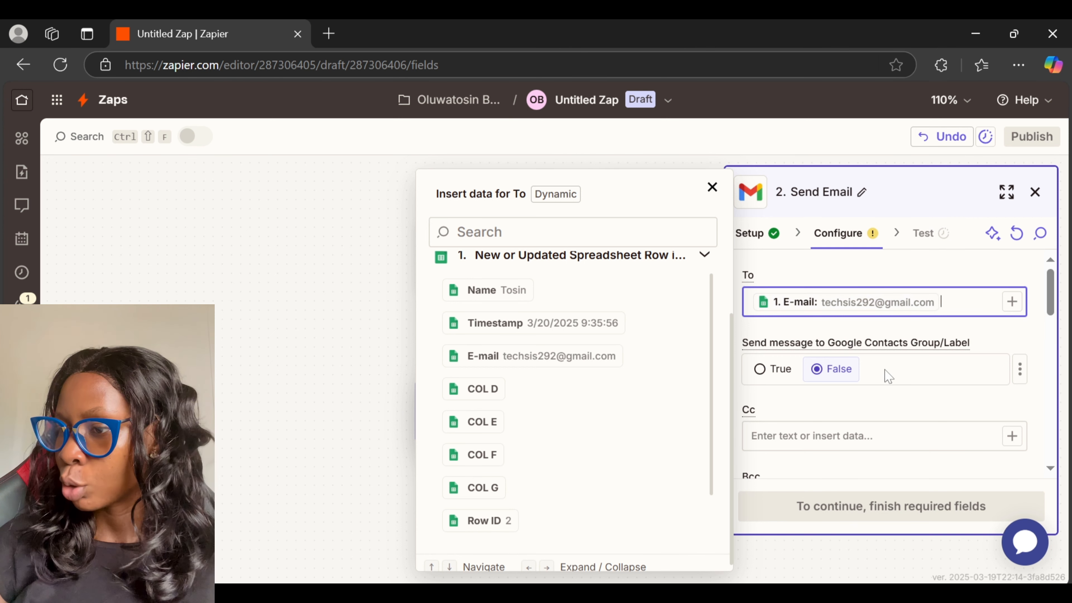
scroll(873, 378, down, 3)
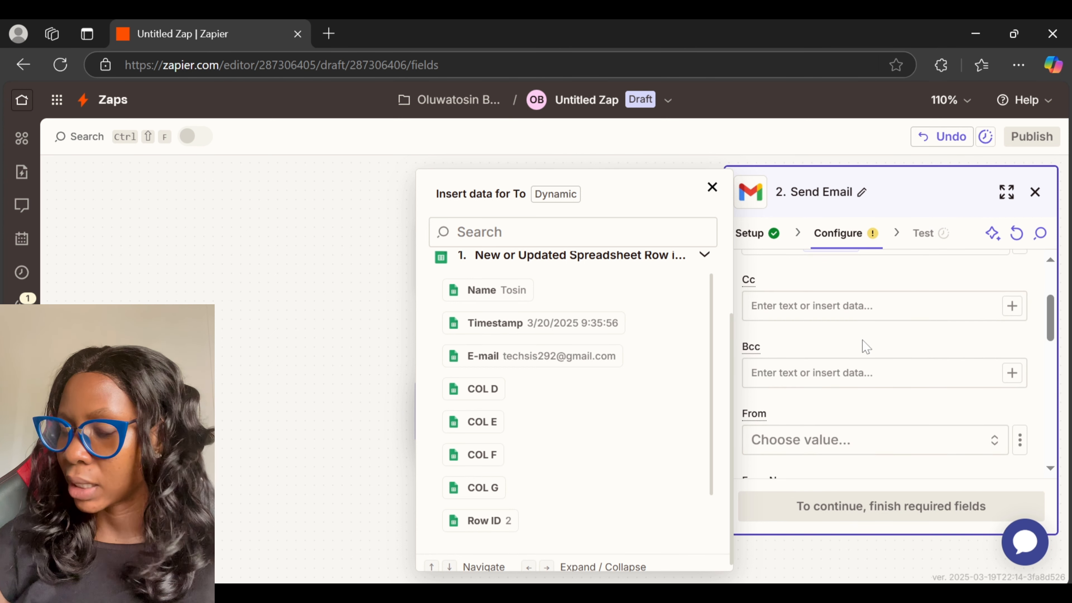
scroll(917, 383, down, 5)
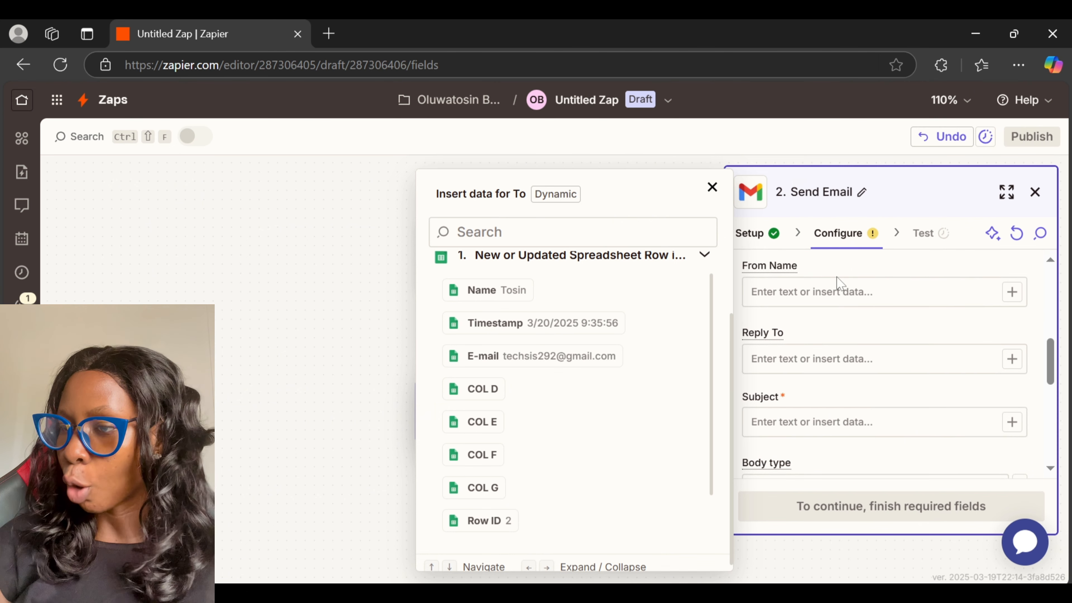
scroll(837, 295, up, 5)
click(829, 416)
click(830, 416)
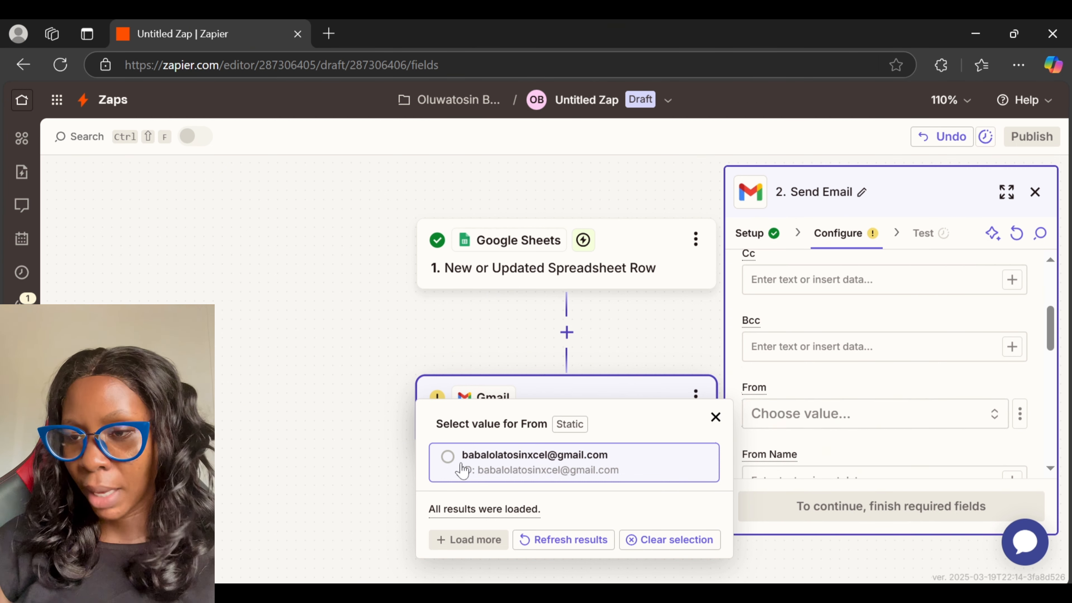
click(448, 457)
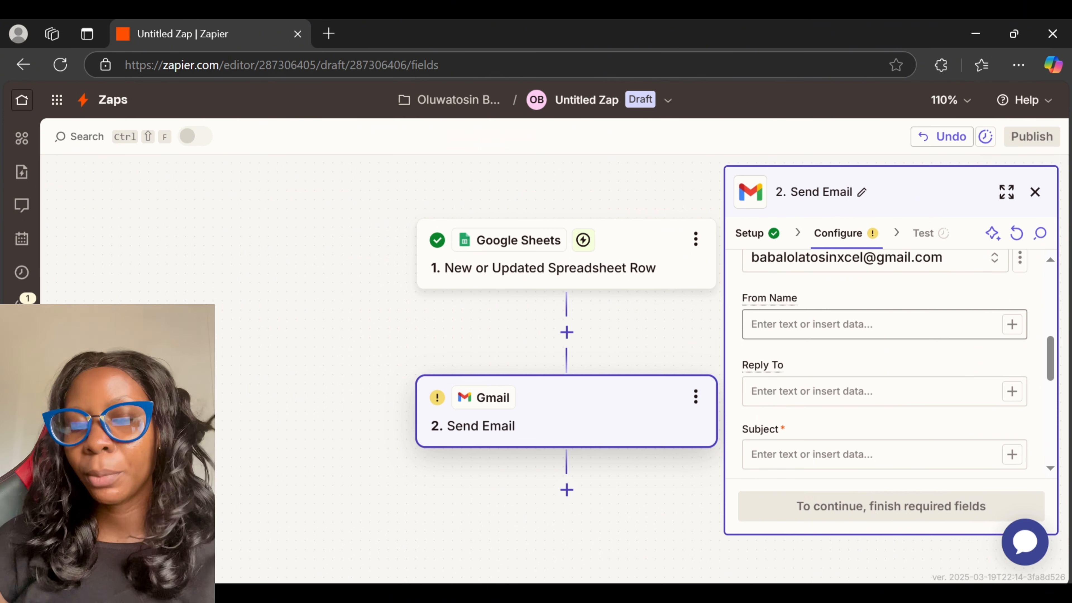
Step: Enter the sender's first name as the email's From Name
click(823, 323)
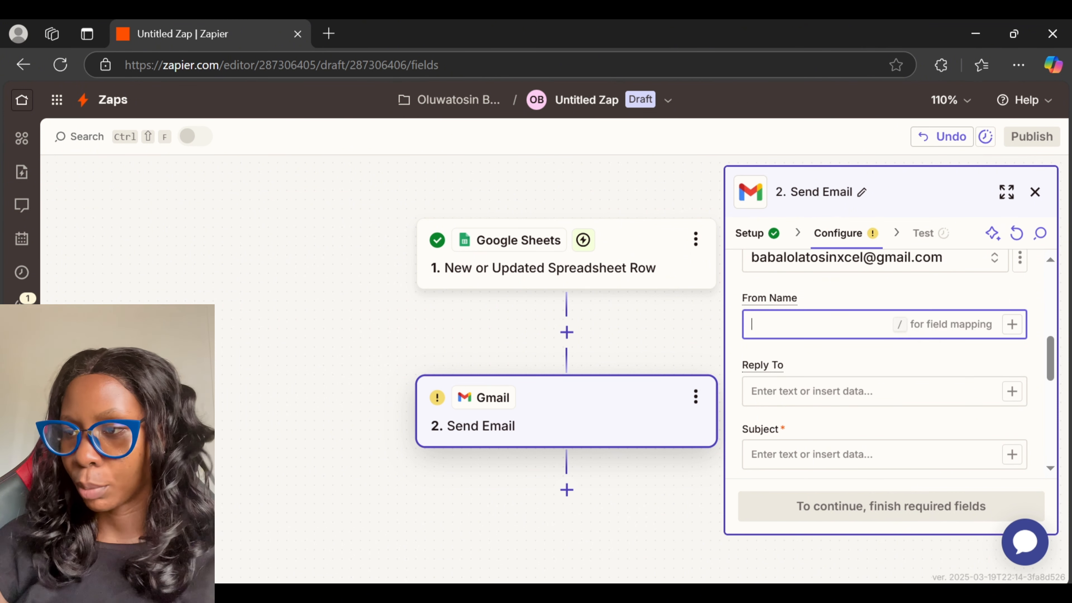
text(Ol)
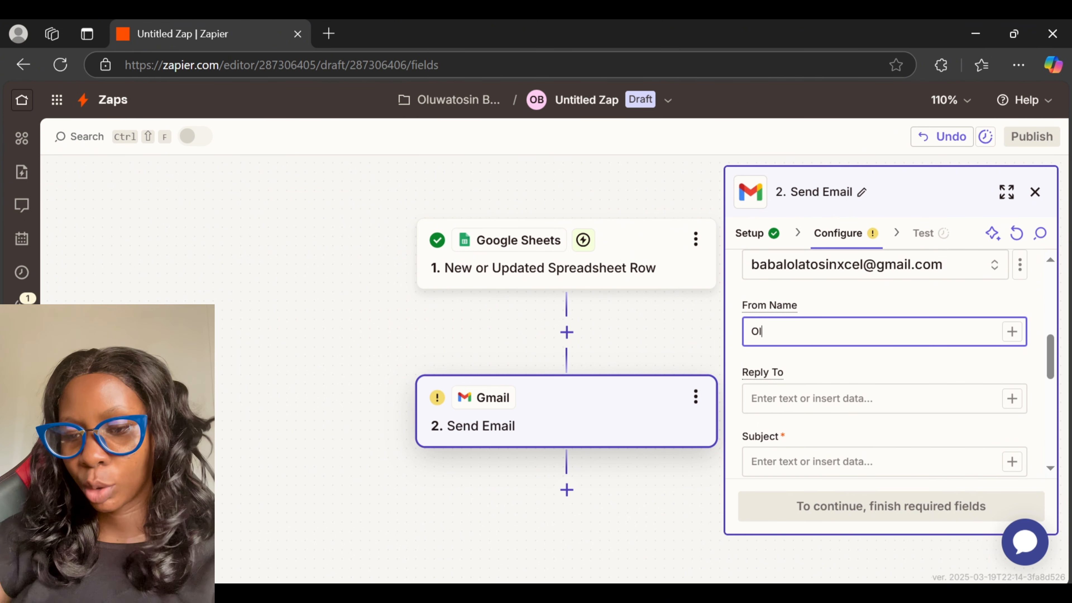
text(uwatosi)
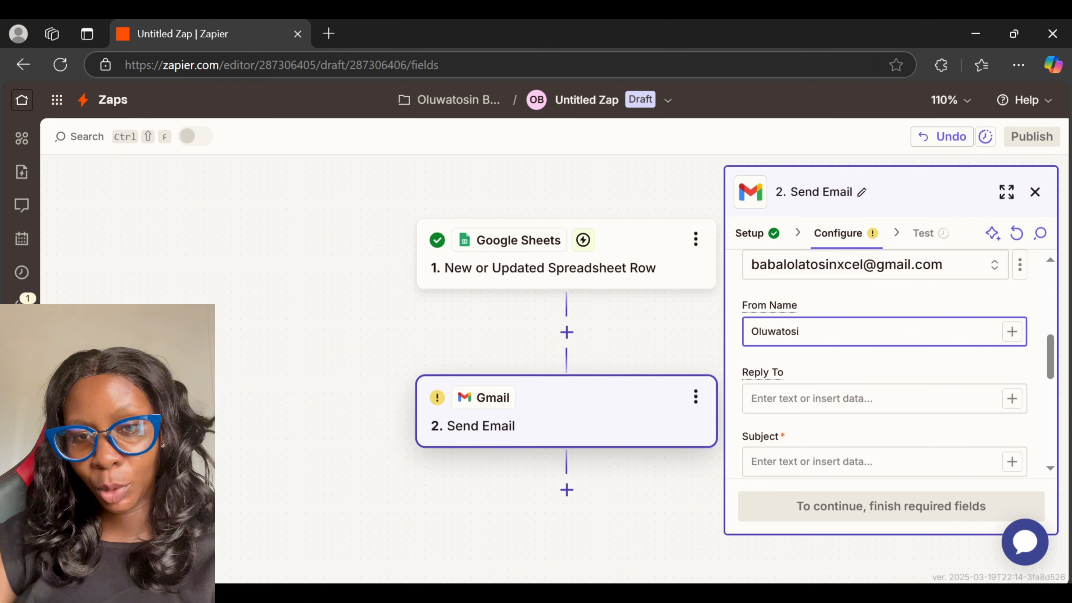
text(n)
scroll(885, 375, up, 2)
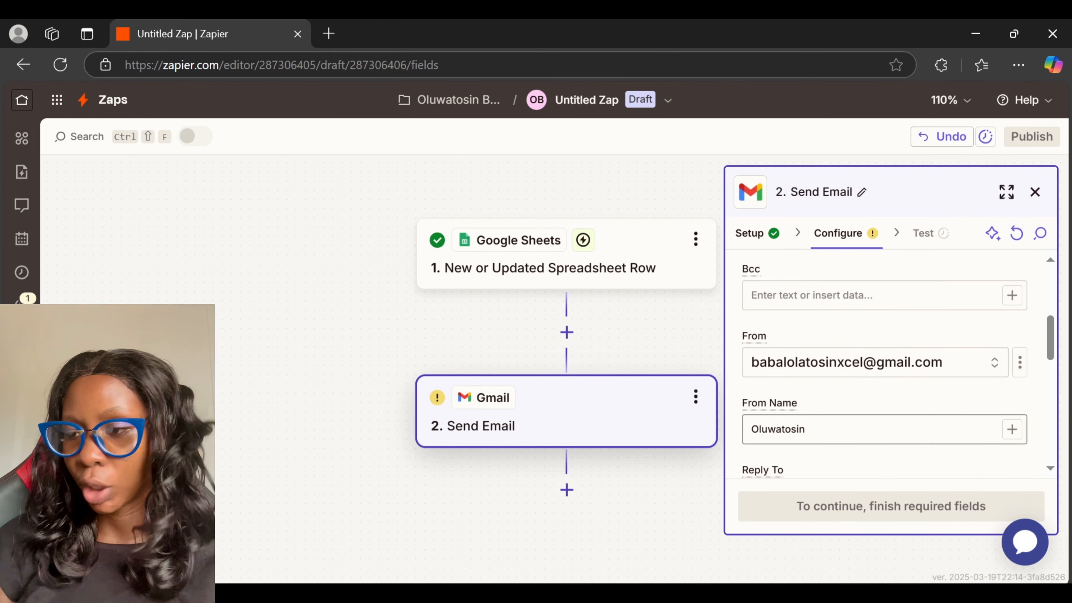
Step: Set the email's subject to "Thank you"
scroll(782, 344, down, 2)
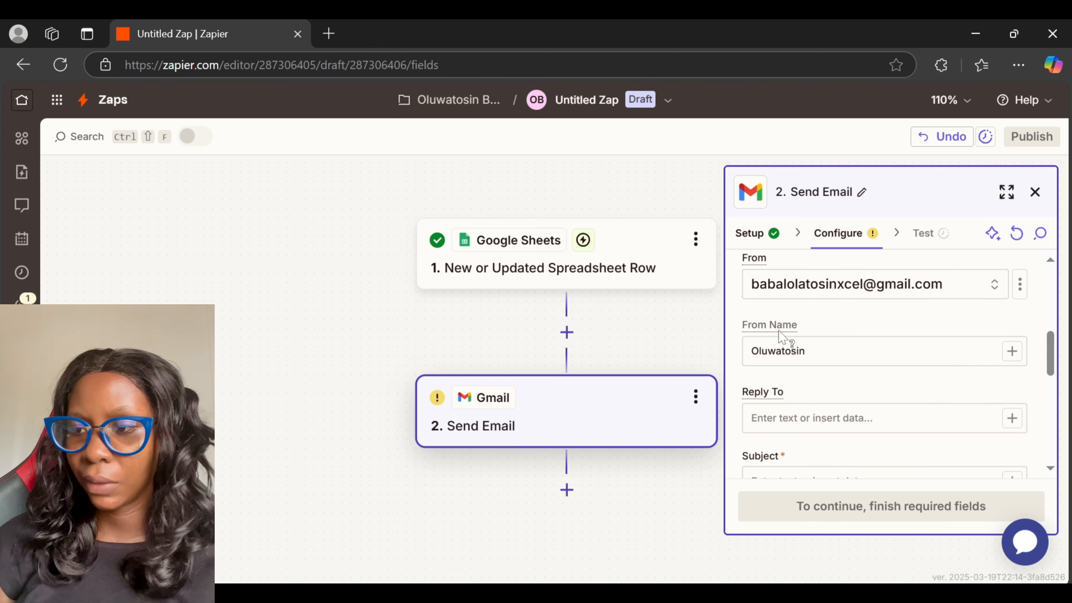
scroll(804, 408, down, 2)
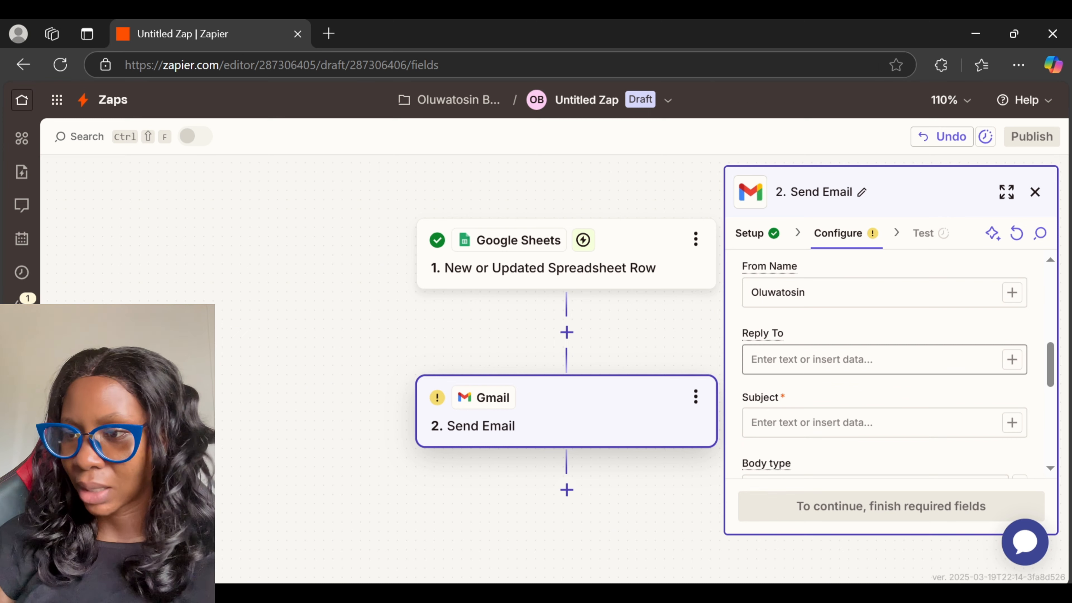
scroll(885, 367, down, 2)
click(802, 363)
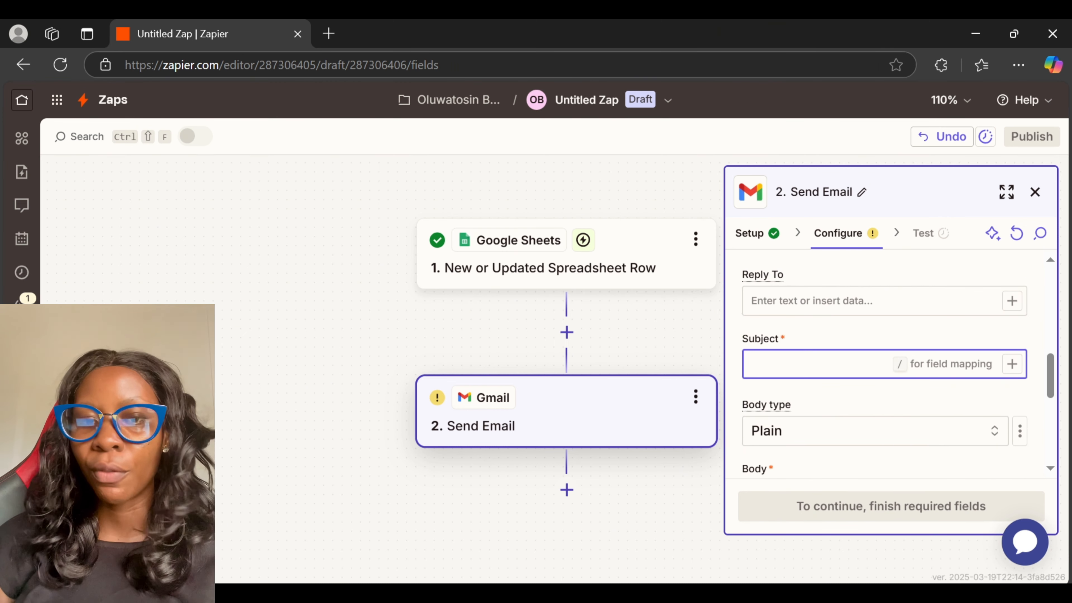
text(Thank you)
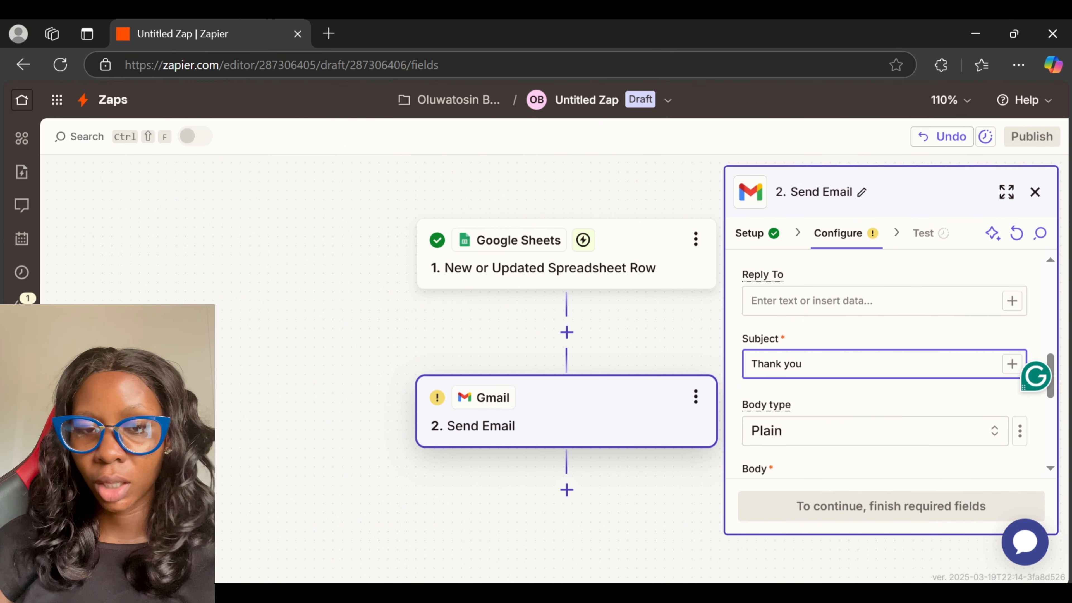
Step: Write "Thank you for subscribing to my youtube channel" in the email body
scroll(818, 321, down, 3)
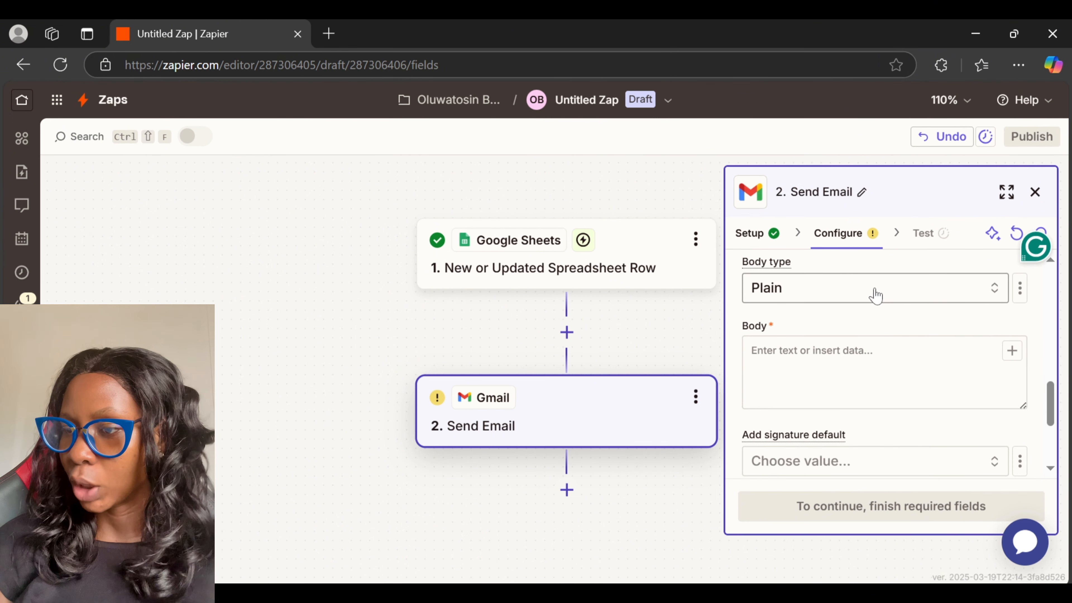
click(752, 350)
text(T)
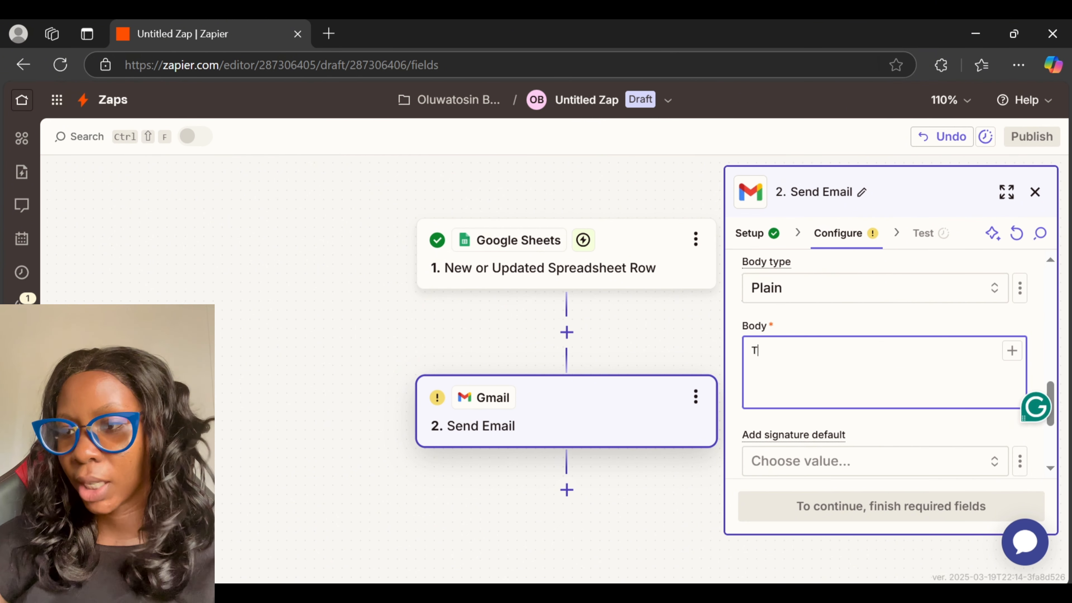
text(hank you f)
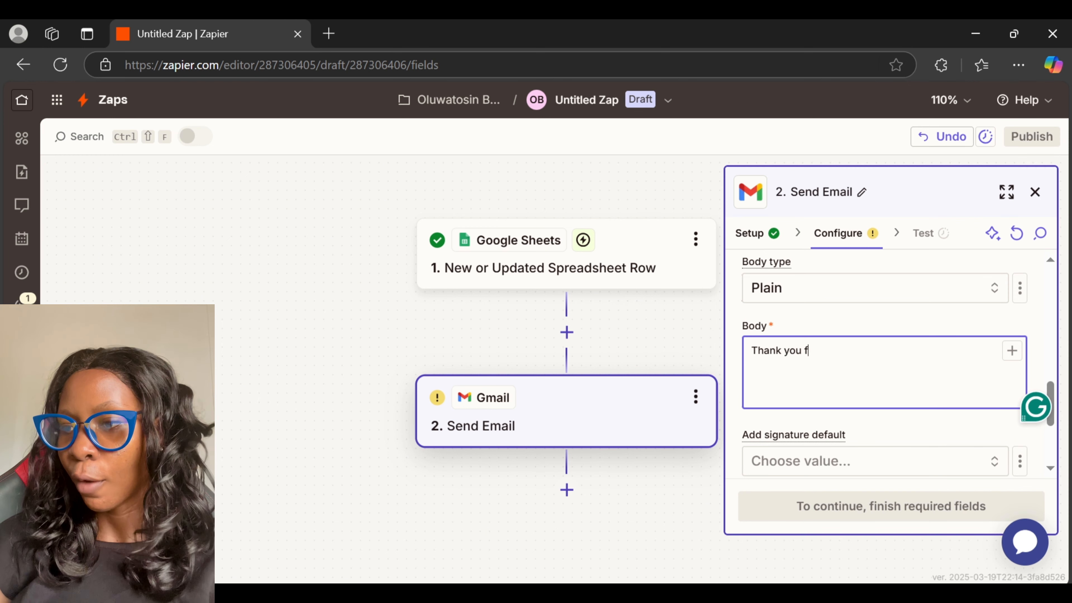
text(or subs)
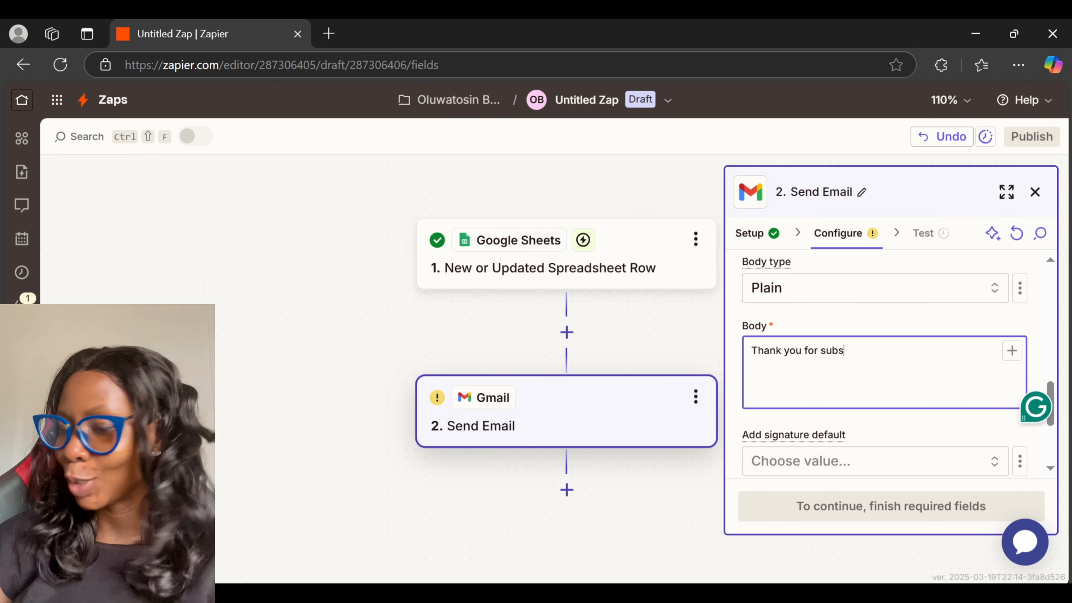
text(cribing )
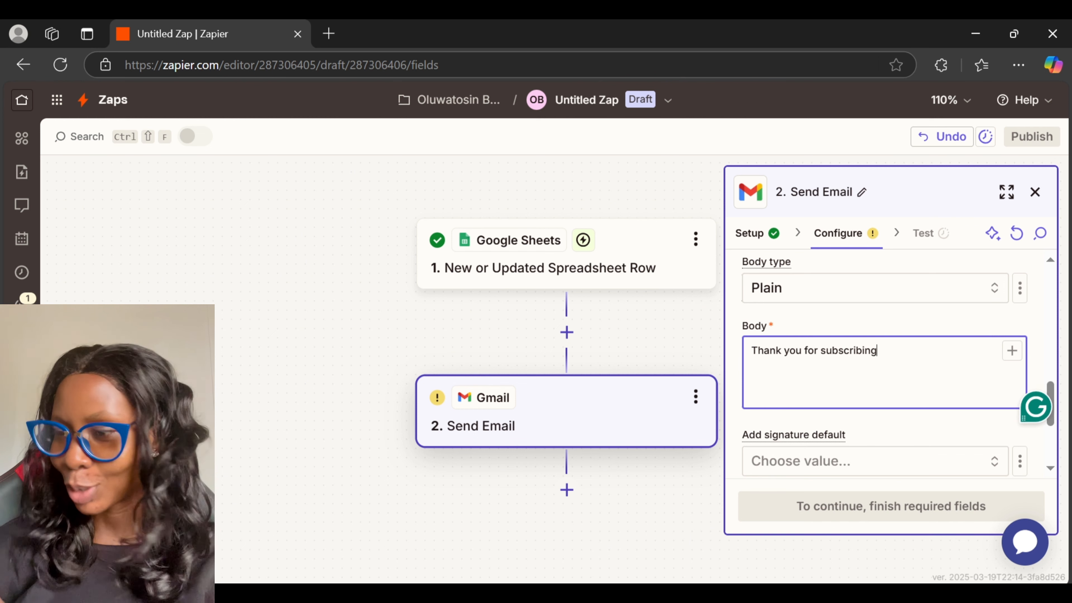
text(to my youtube channel)
Step: Add a greeting line above the message consisting of "Hello", the trigger's Name value and a comma, separated by a blank line
key(Home)
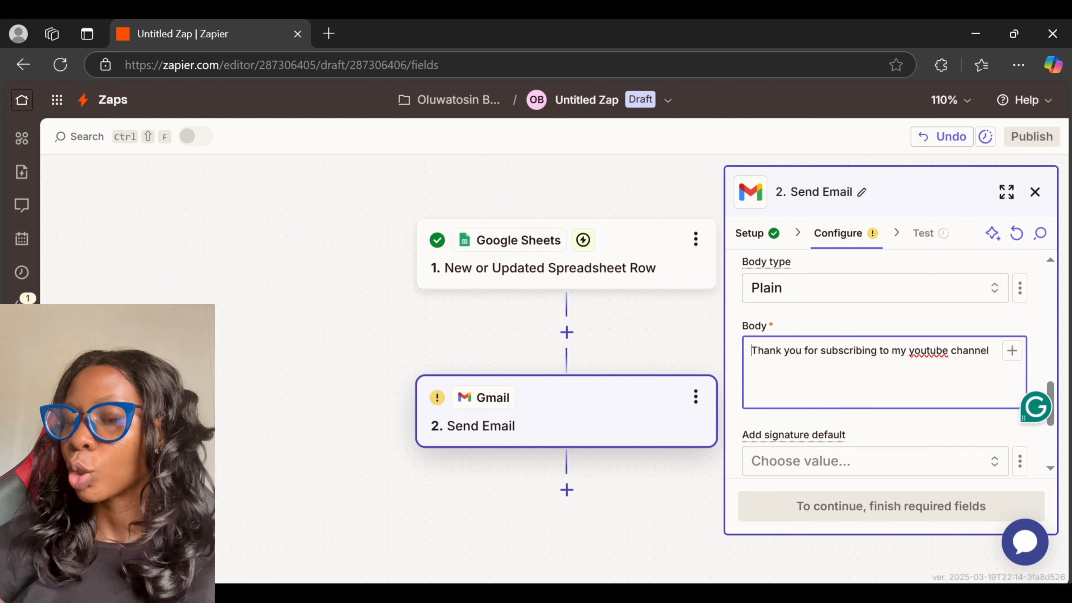
key(Return)
key(Return)
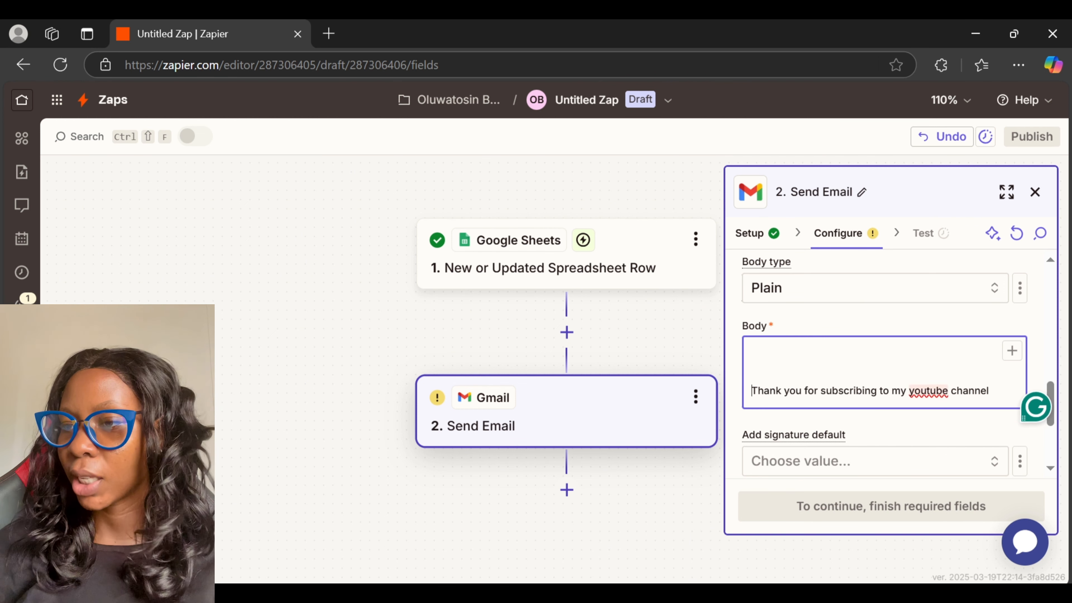
click(751, 350)
text(Hello)
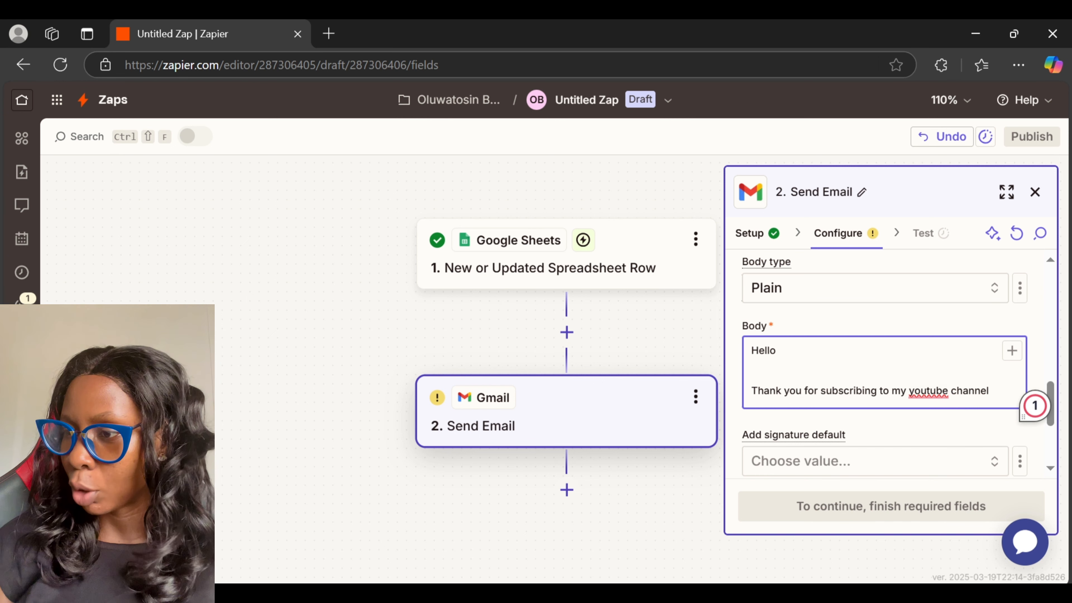
click(1011, 351)
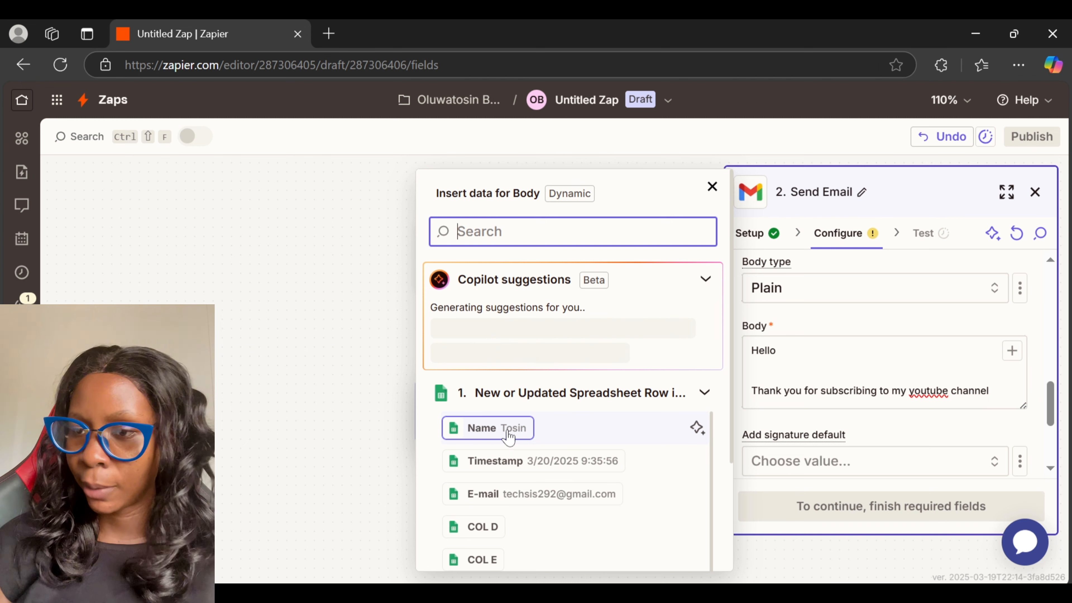
click(488, 428)
text(,)
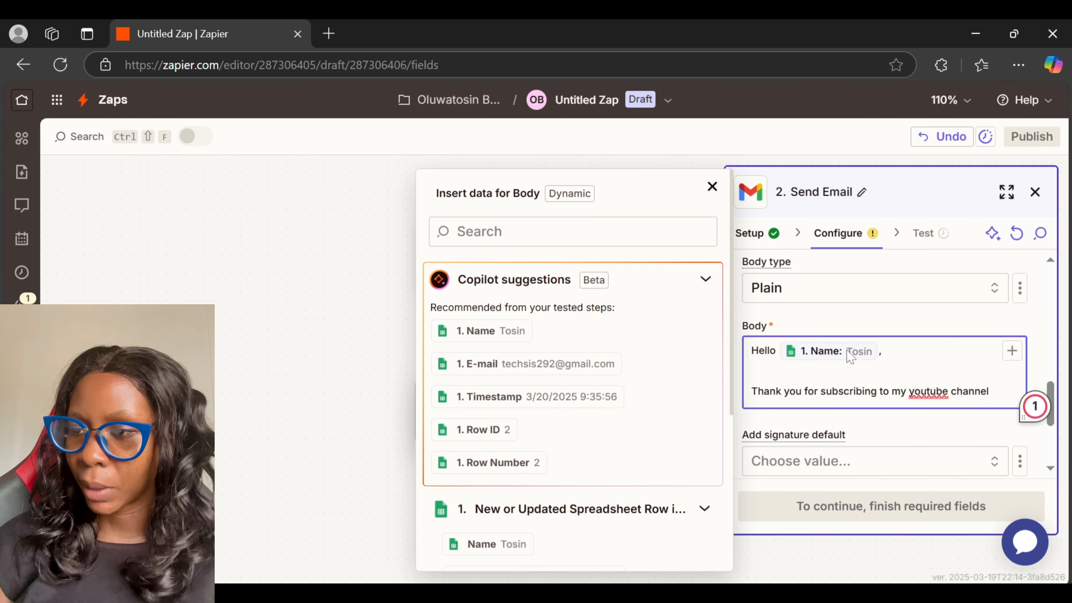
Step: End the body's thank-you sentence with a period
scroll(885, 377, down, 3)
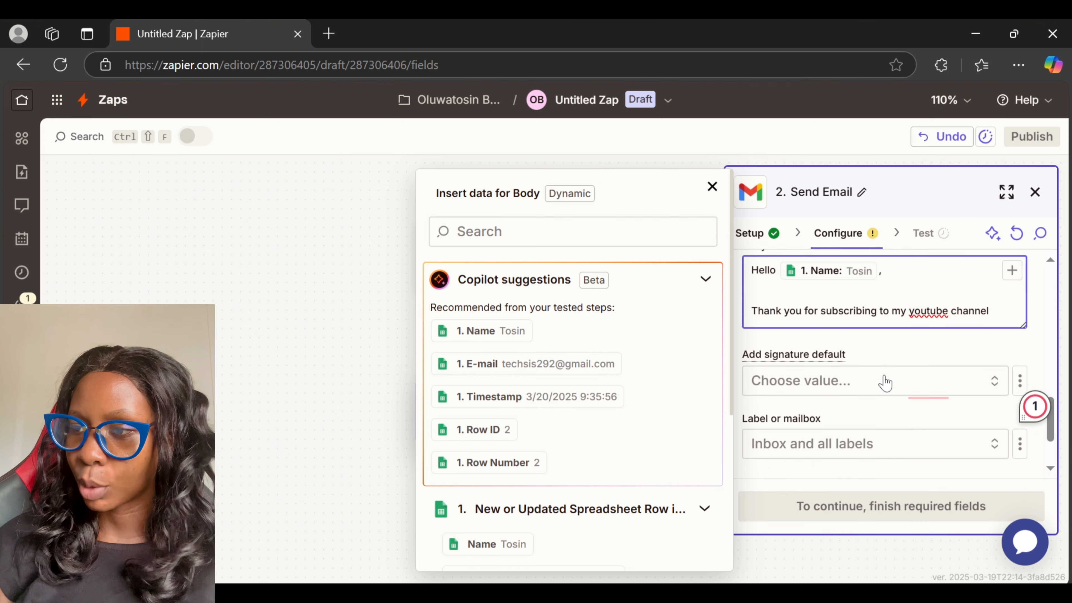
scroll(885, 377, up, 3)
click(989, 365)
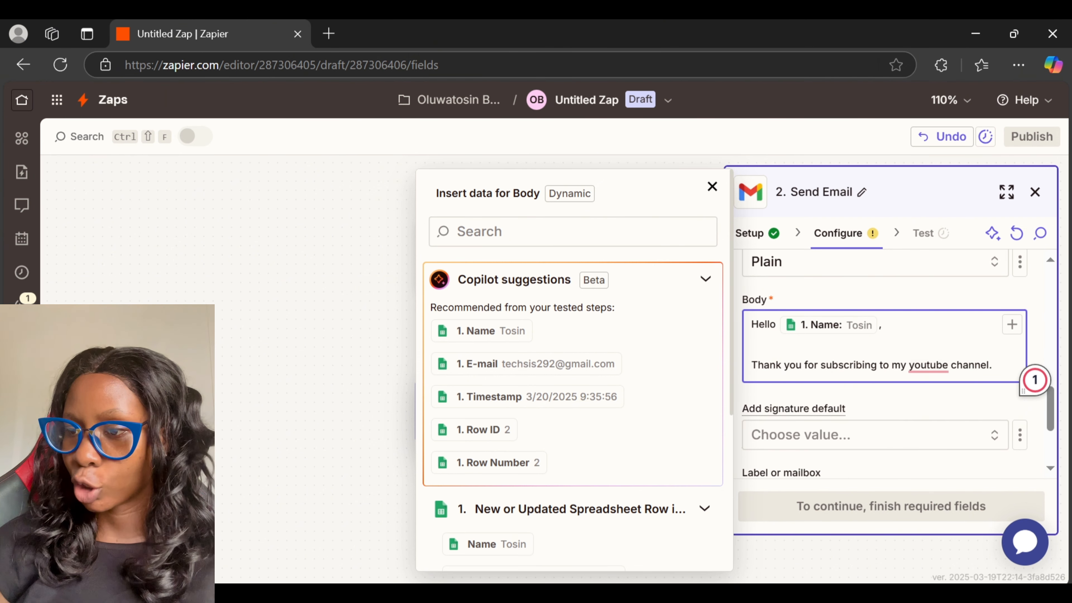
text(.)
Step: Continue to the test of the Send Email step, send the test message and publish the Zap
scroll(884, 376, down, 2)
scroll(884, 376, down, 2)
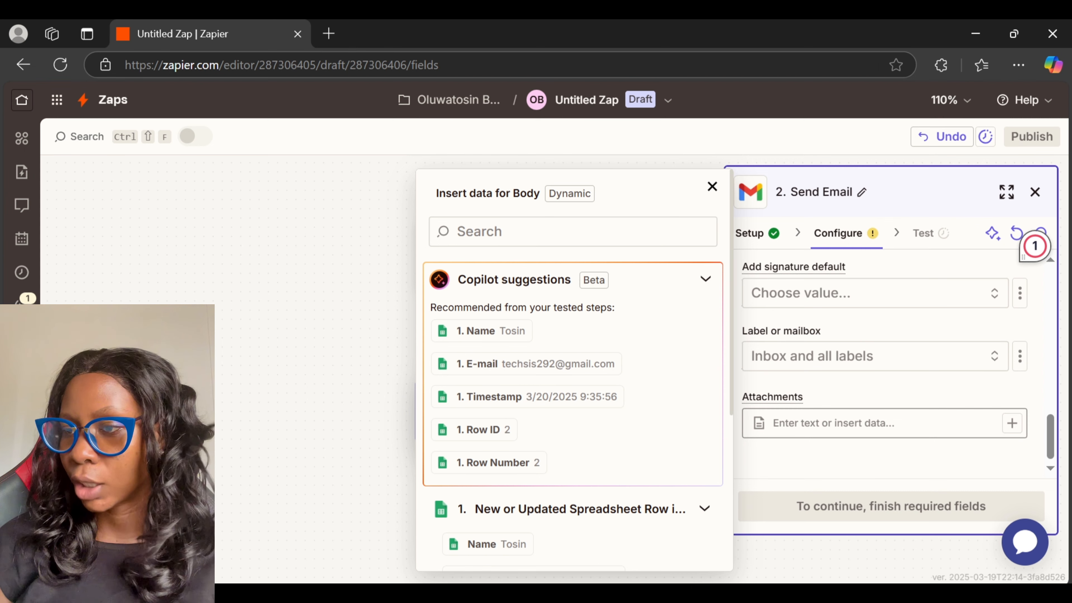
scroll(856, 426, up, 10)
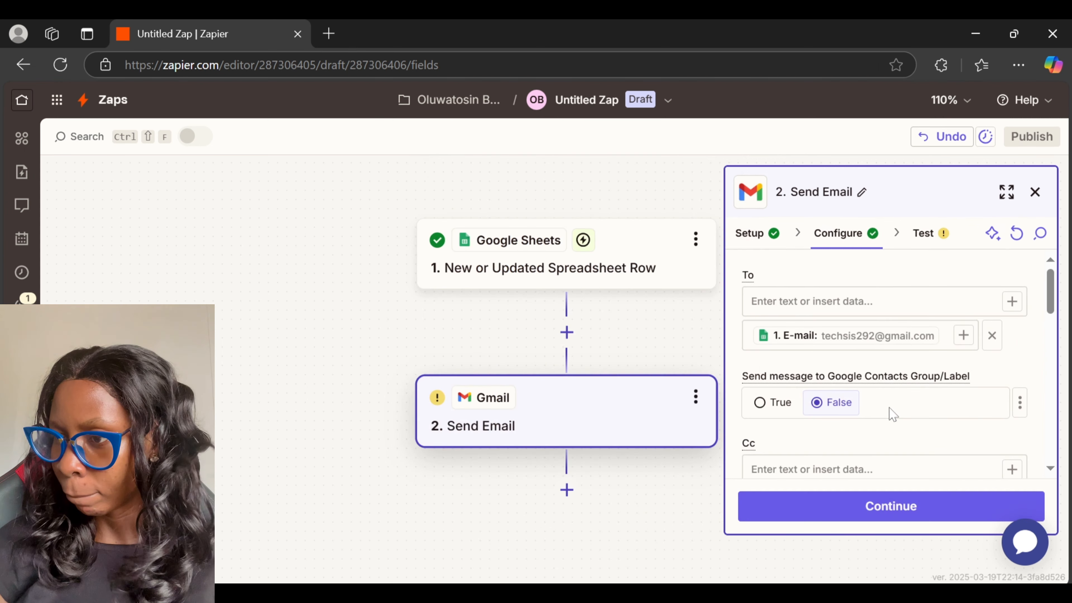
scroll(894, 413, down, 1)
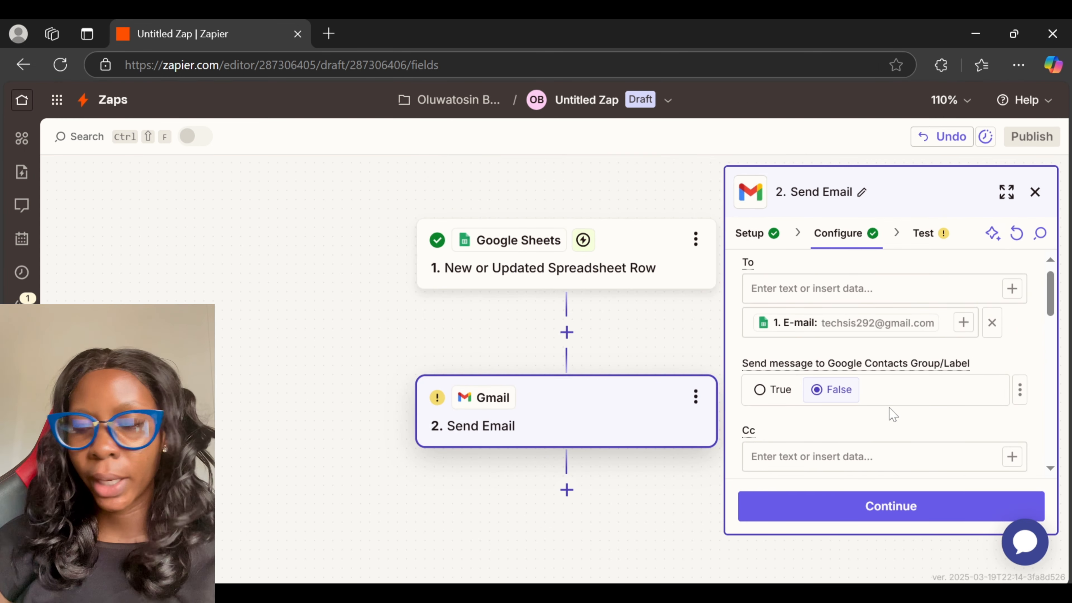
click(894, 512)
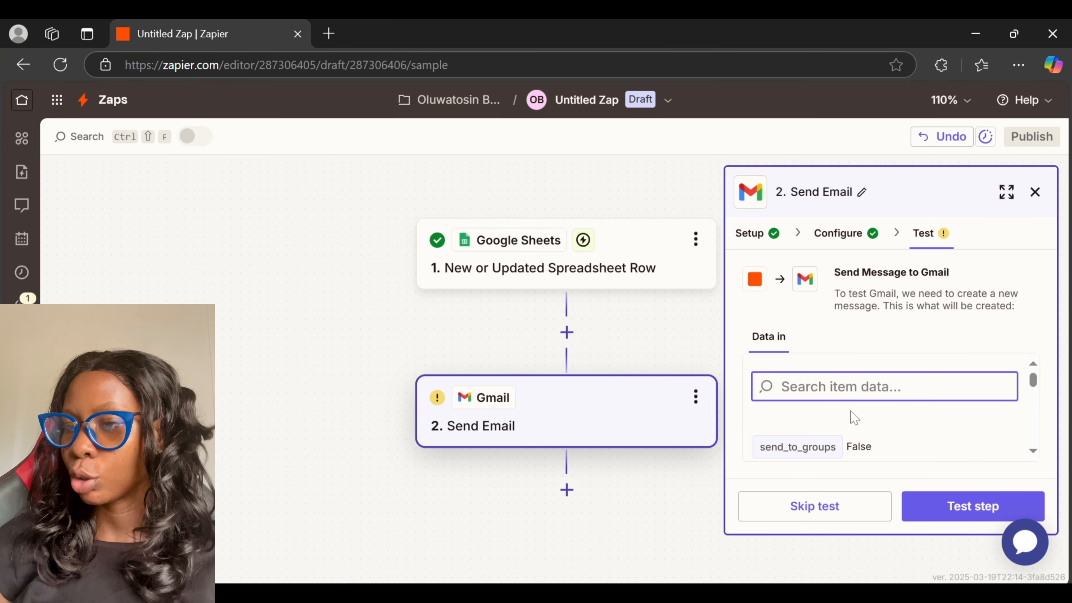
click(945, 519)
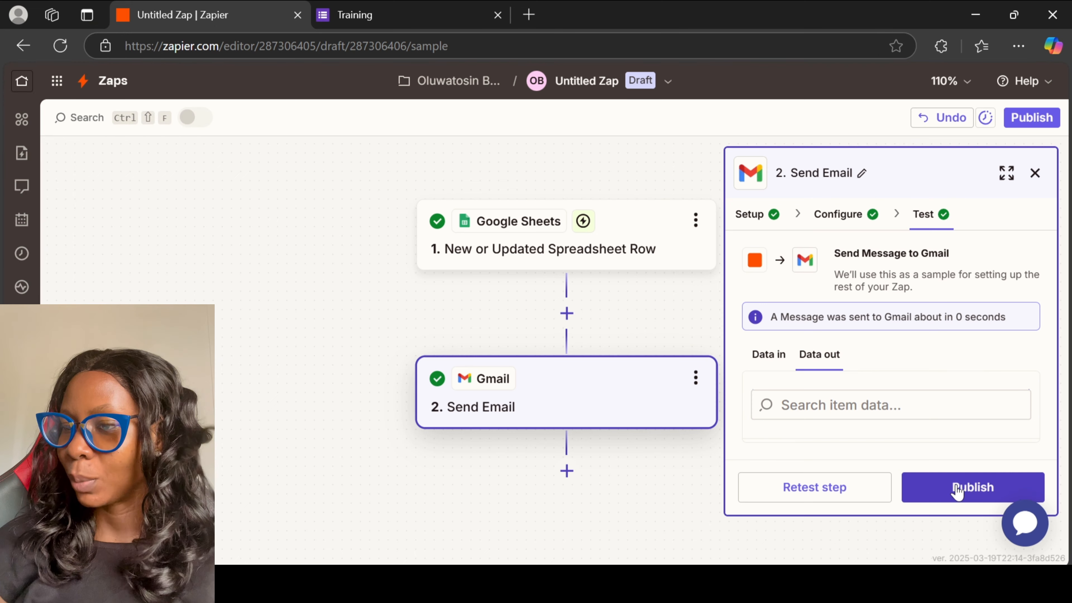
click(957, 490)
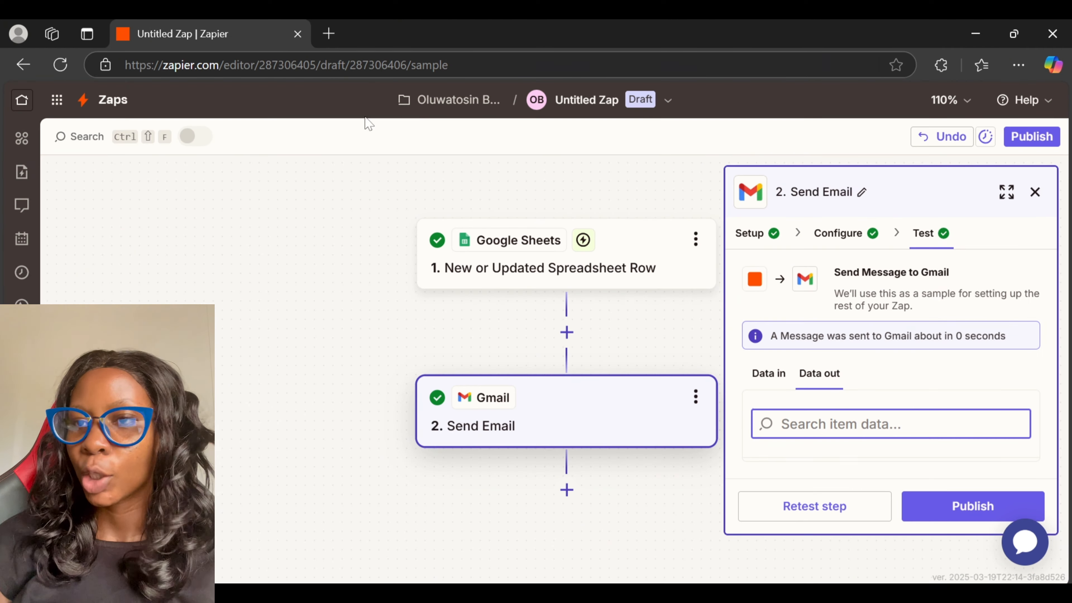
click(329, 33)
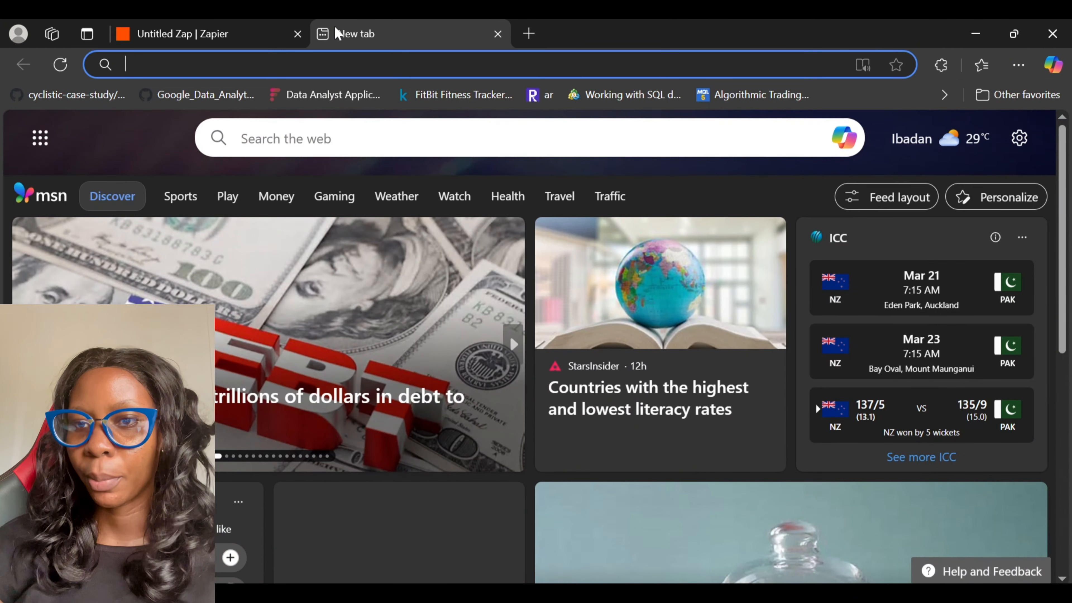
text(https://forms.gle/DprnXXBCGagWF2Xv9)
key(Return)
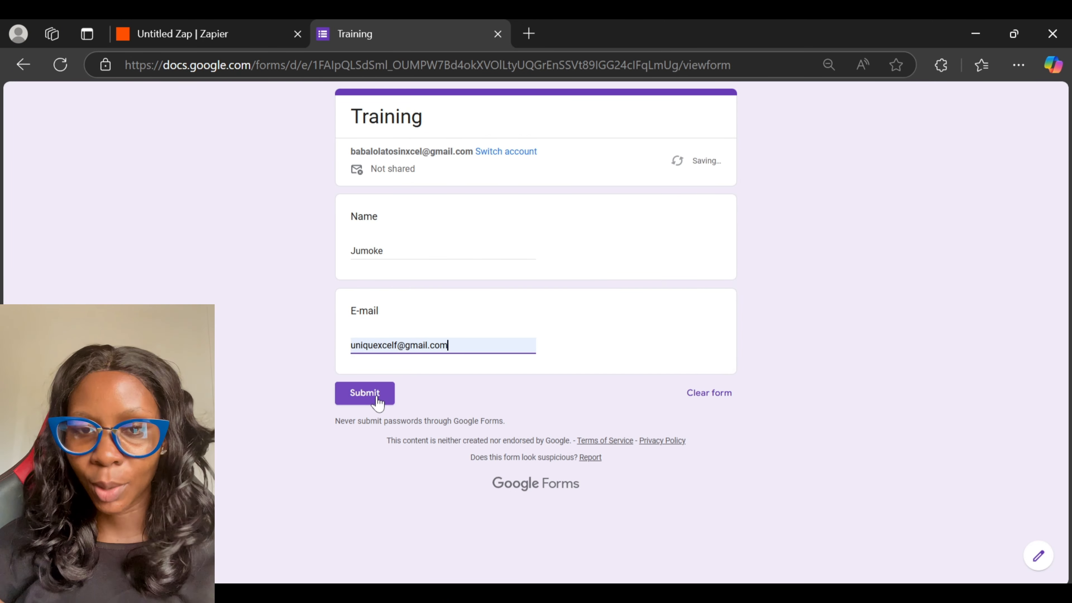
click(375, 397)
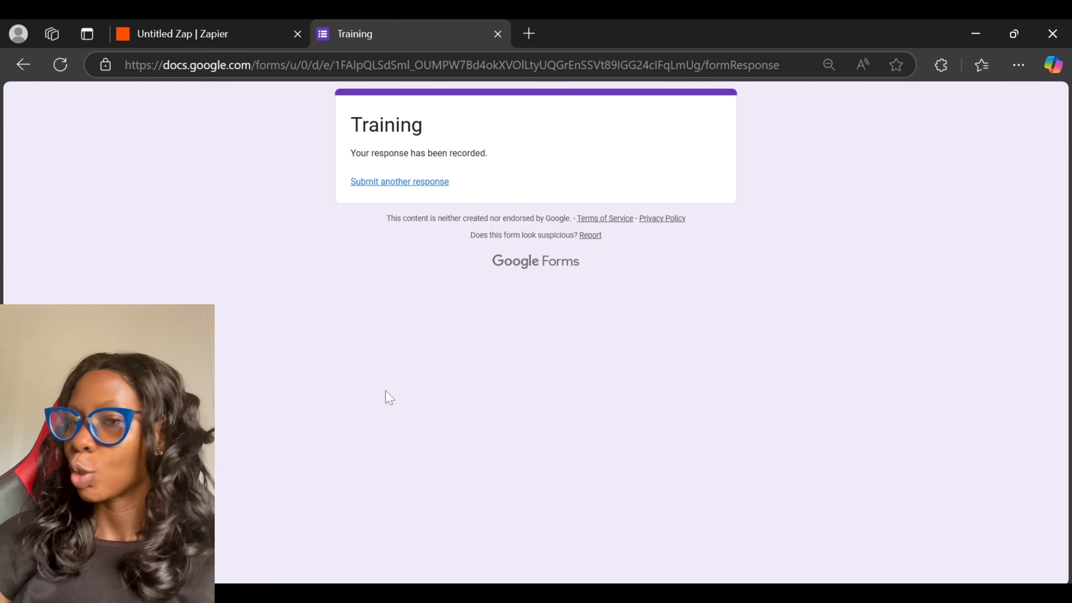